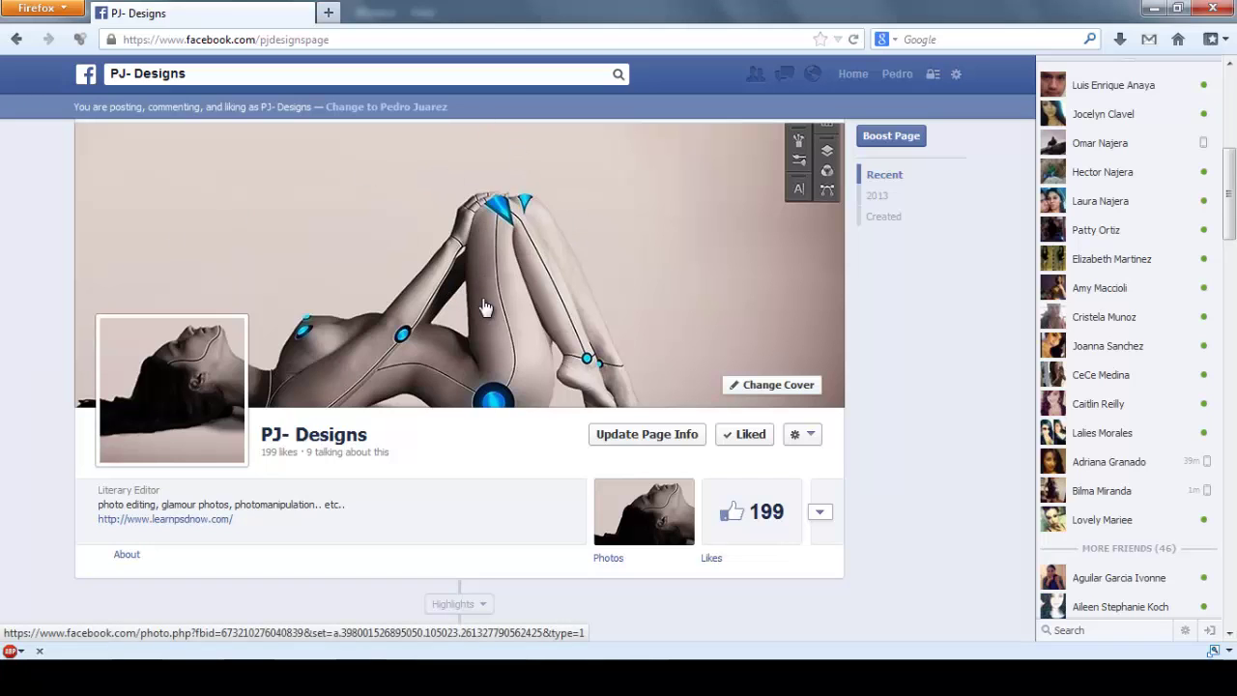
# Step: Review the Facebook page's seamless cyborg cover and profile photo, then return to FB COVER AND PROFILE TEMPLATE.psd
pyautogui.moveTo(152, 407)
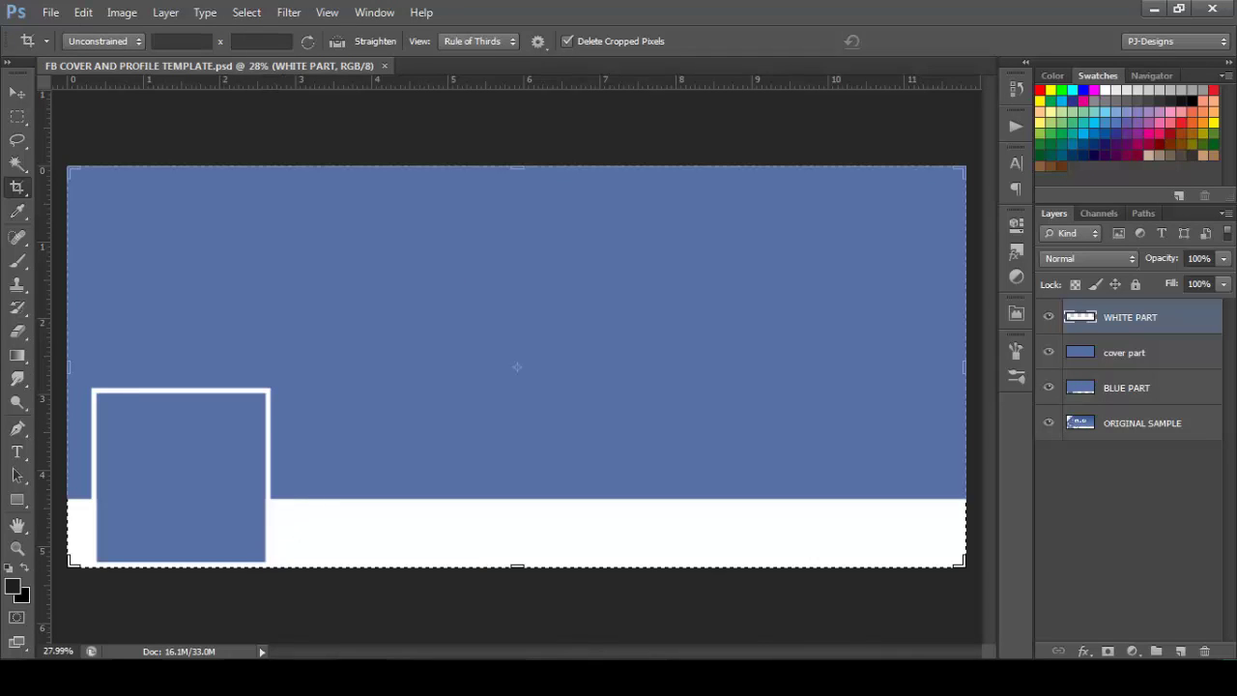
# Step: Open a Windows Explorer window showing Libraries with Win+E
pyautogui.press('super+e')
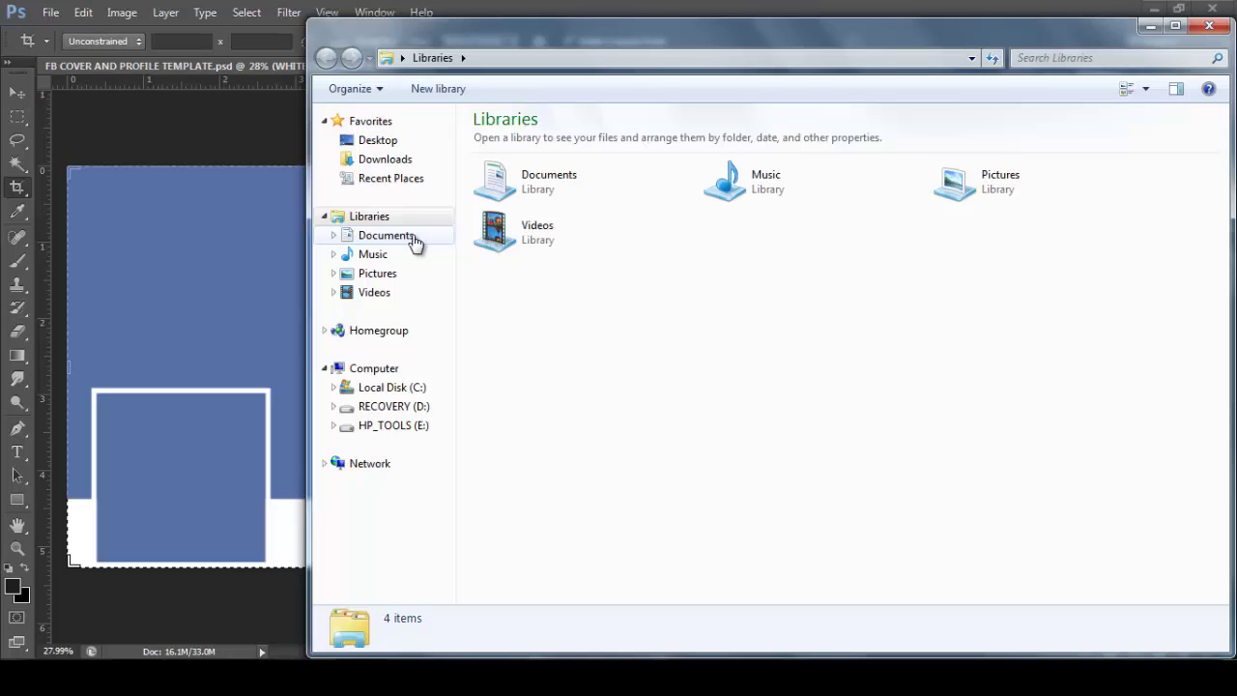
# Step: Drag the 'cybor girl' JPEG from Pictures > 1CREATIONS onto the Photoshop template canvas
pyautogui.click(386, 276)
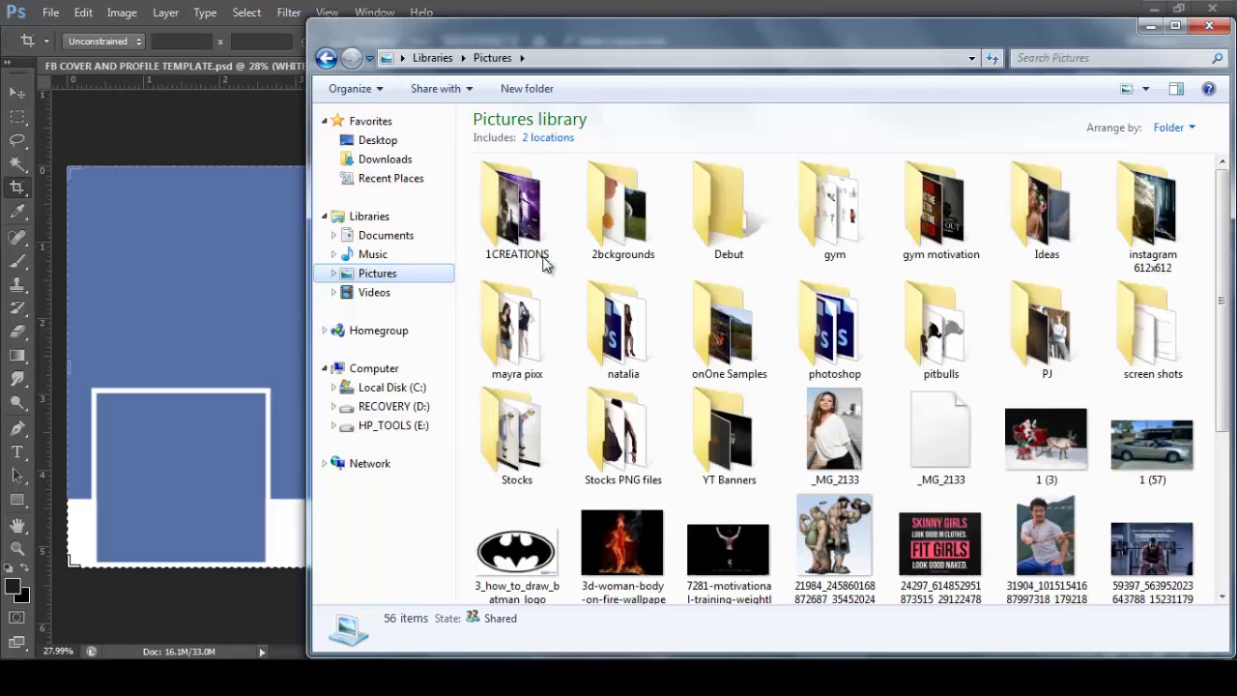
pyautogui.doubleClick(518, 217)
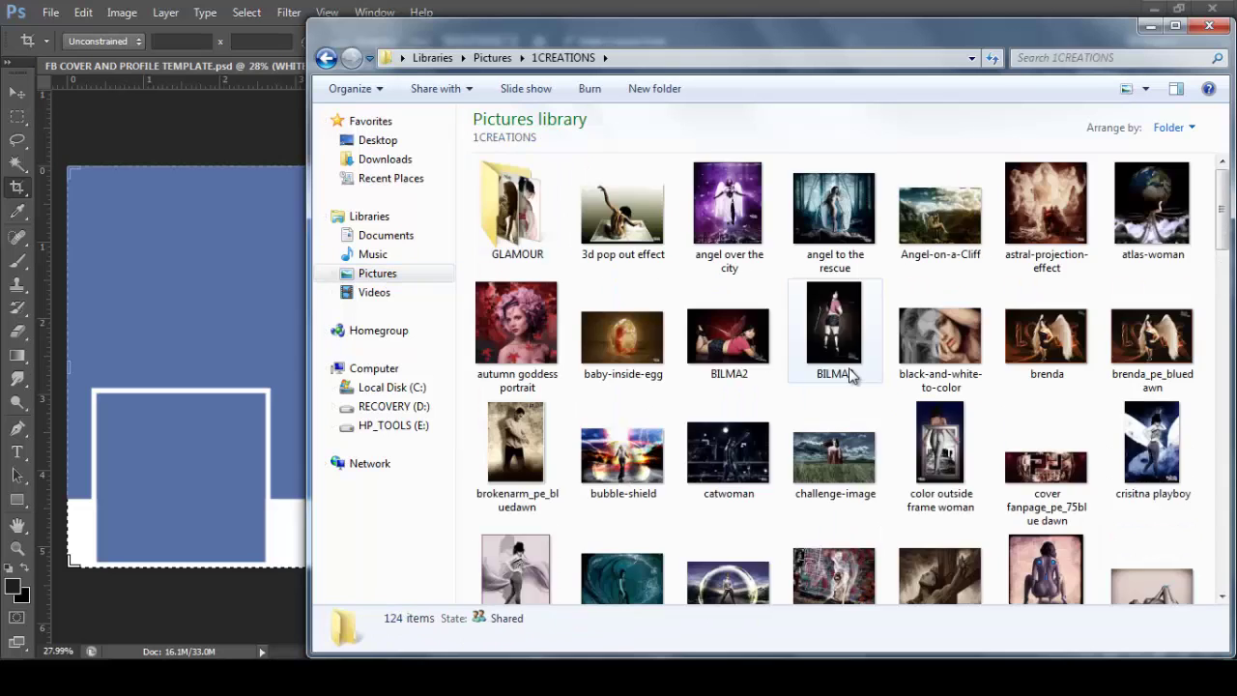
pyautogui.scroll(-5, 850, 377)
pyautogui.scroll(2, 854, 382)
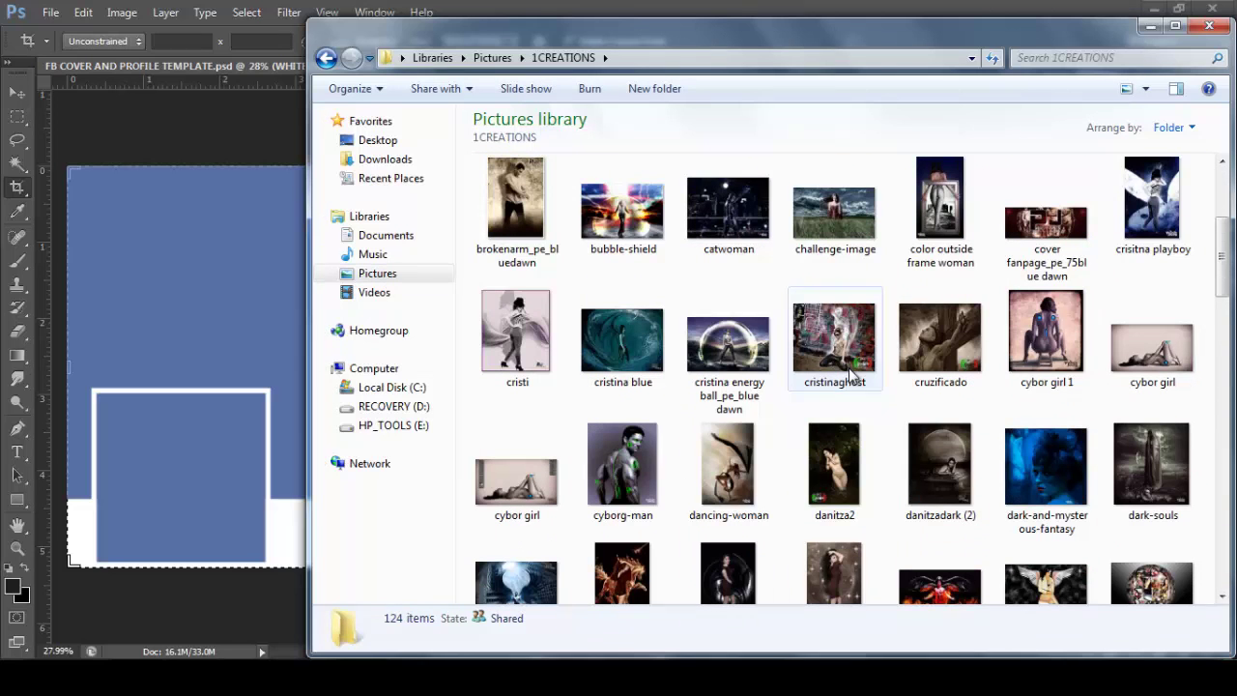
pyautogui.click(539, 486)
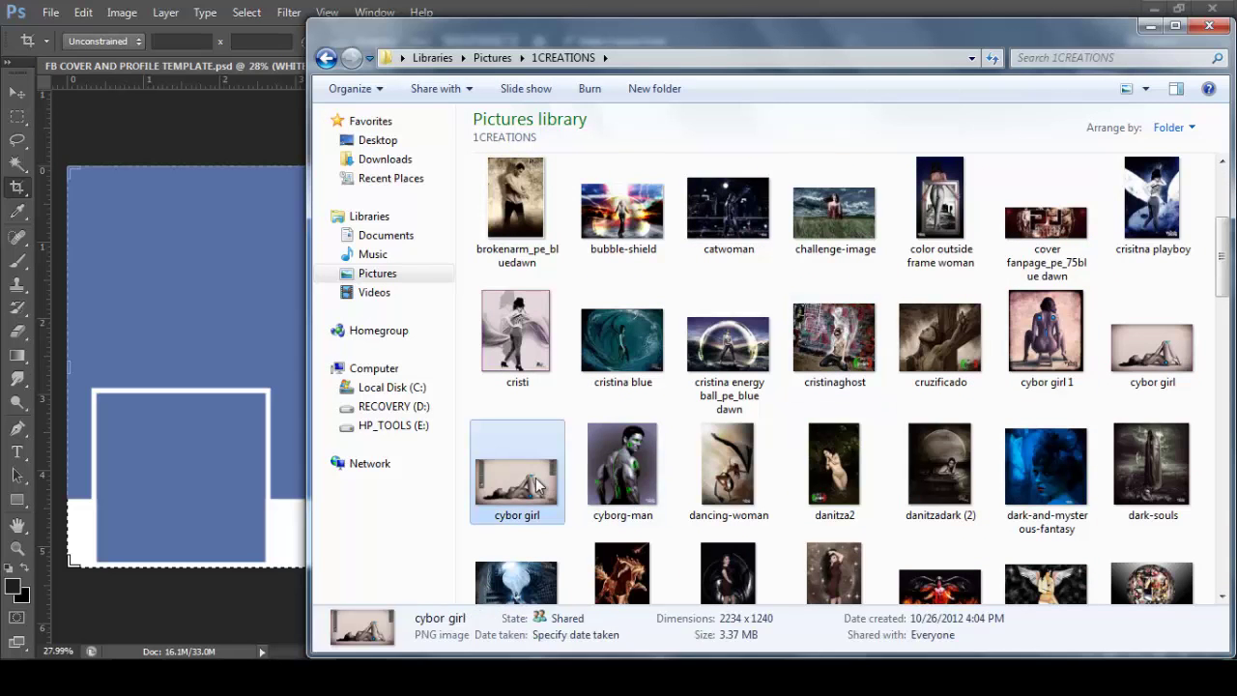
pyautogui.click(1156, 359)
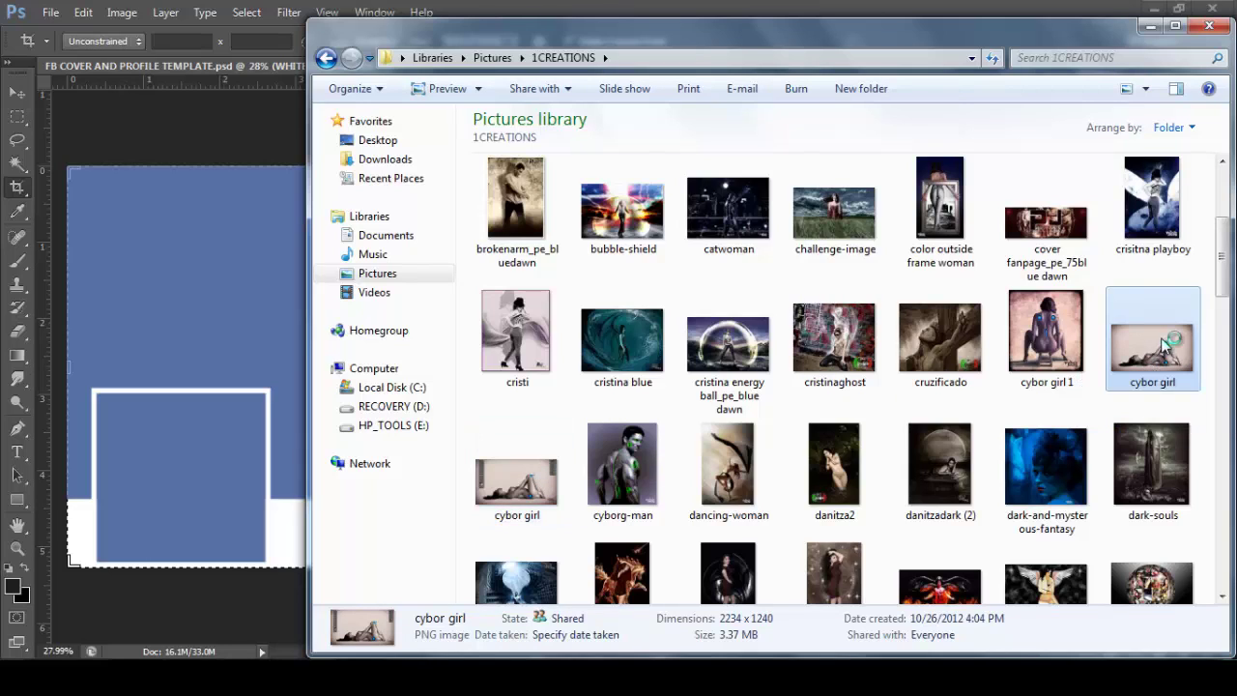
pyautogui.click(212, 354)
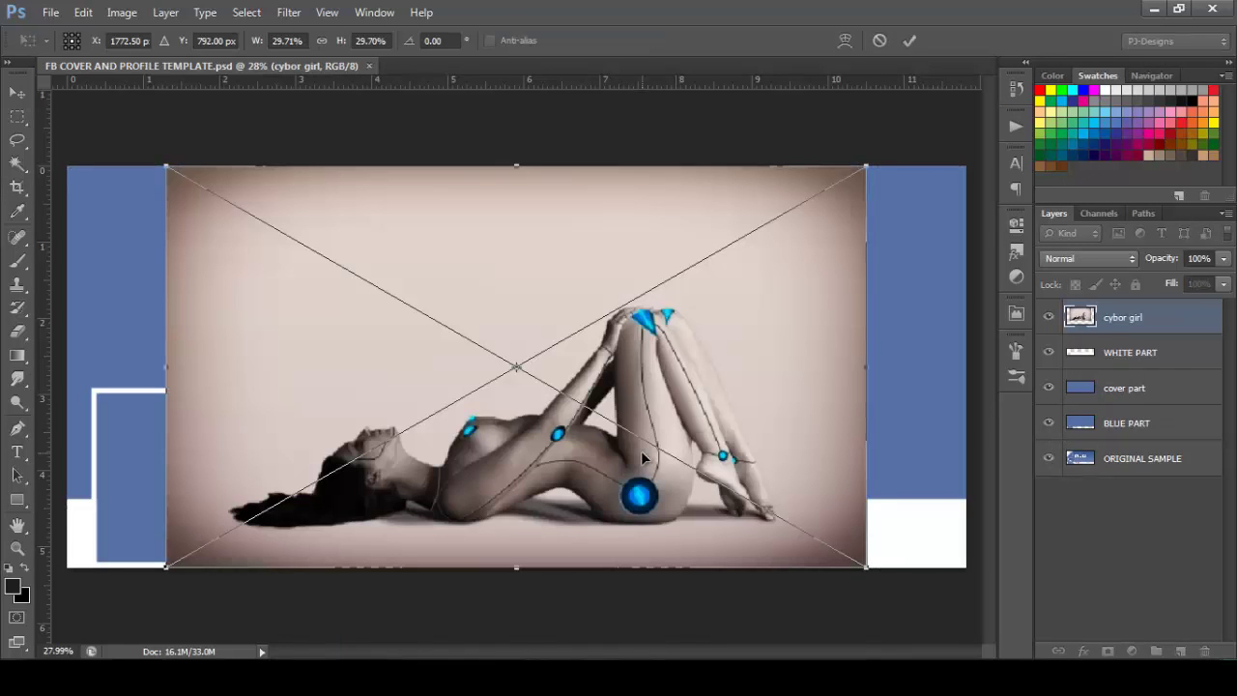
# Step: Commit the placed 'cybor girl' image and rasterize its layer
pyautogui.click(909, 40)
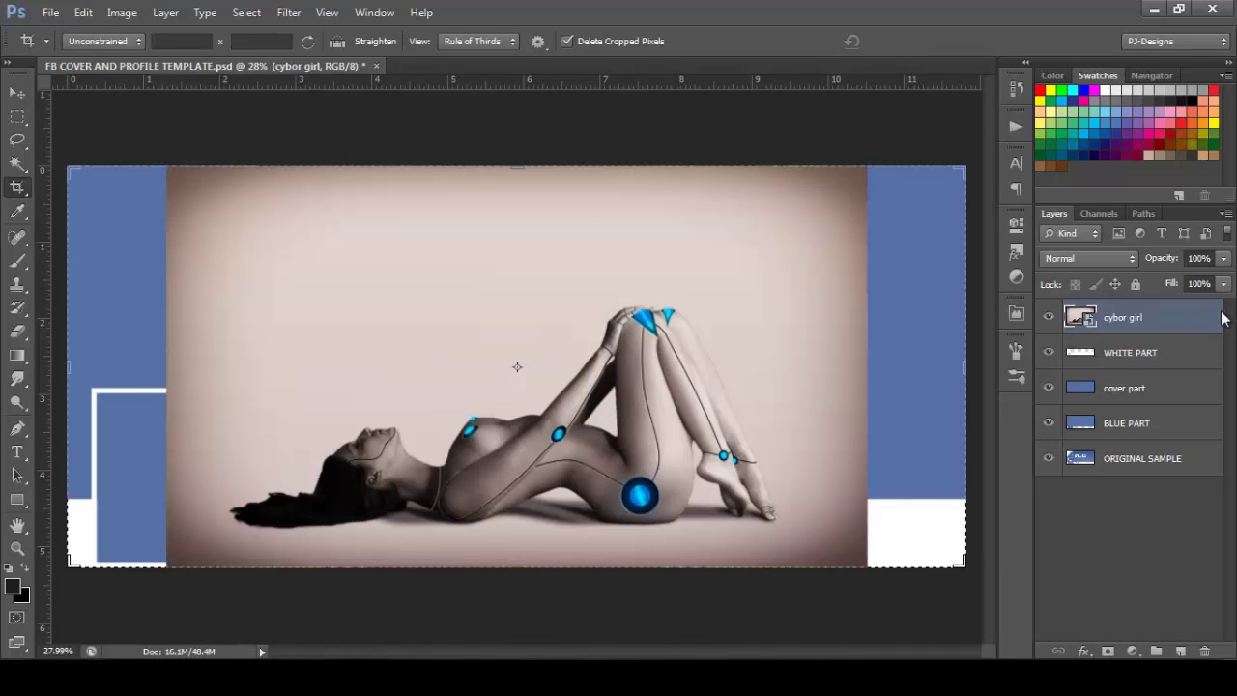
pyautogui.rightClick(1192, 320)
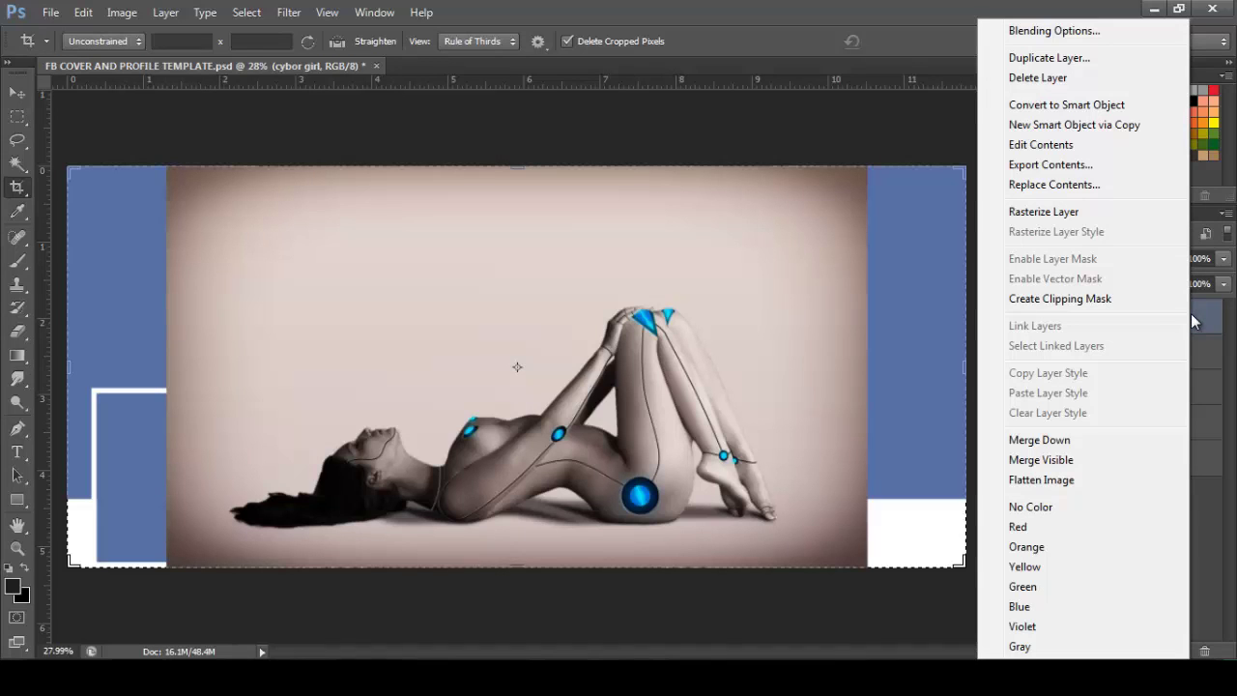
pyautogui.click(1043, 211)
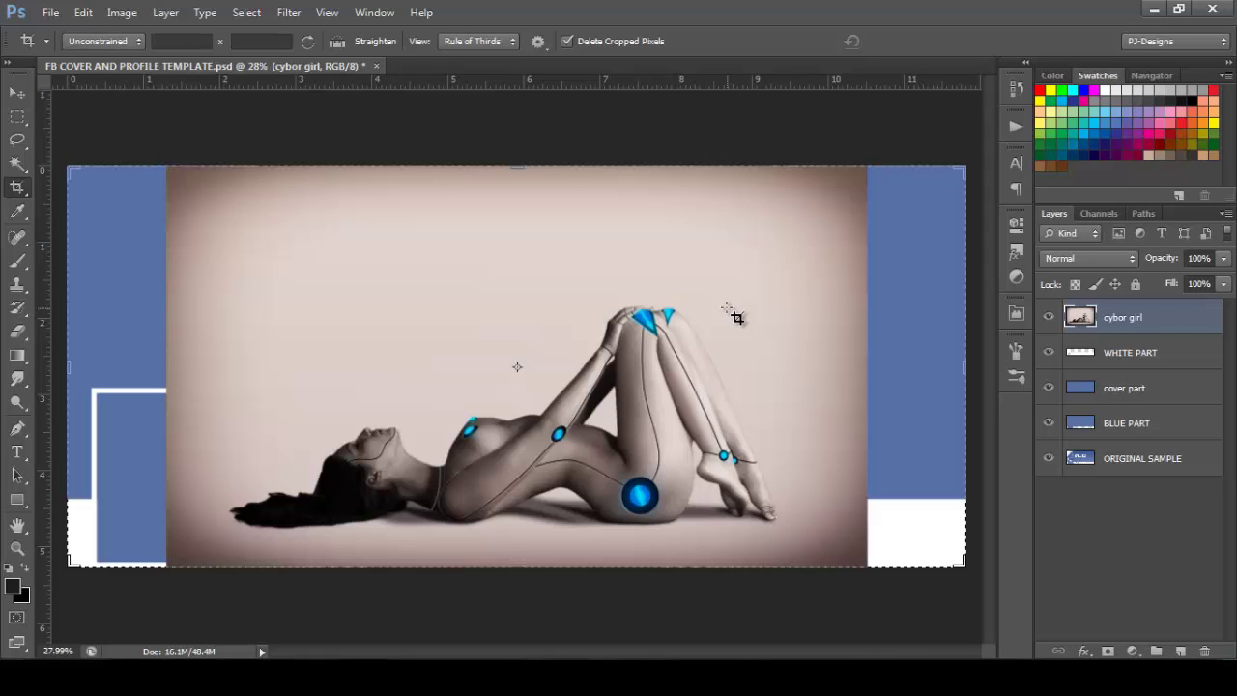
# Step: Set Image Size to 72 pixels/inch and 1200 px wide (1200 × 536), then fit on screen
pyautogui.press('ctrl')
pyautogui.hotkey('ctrl', 'alt', 'i')
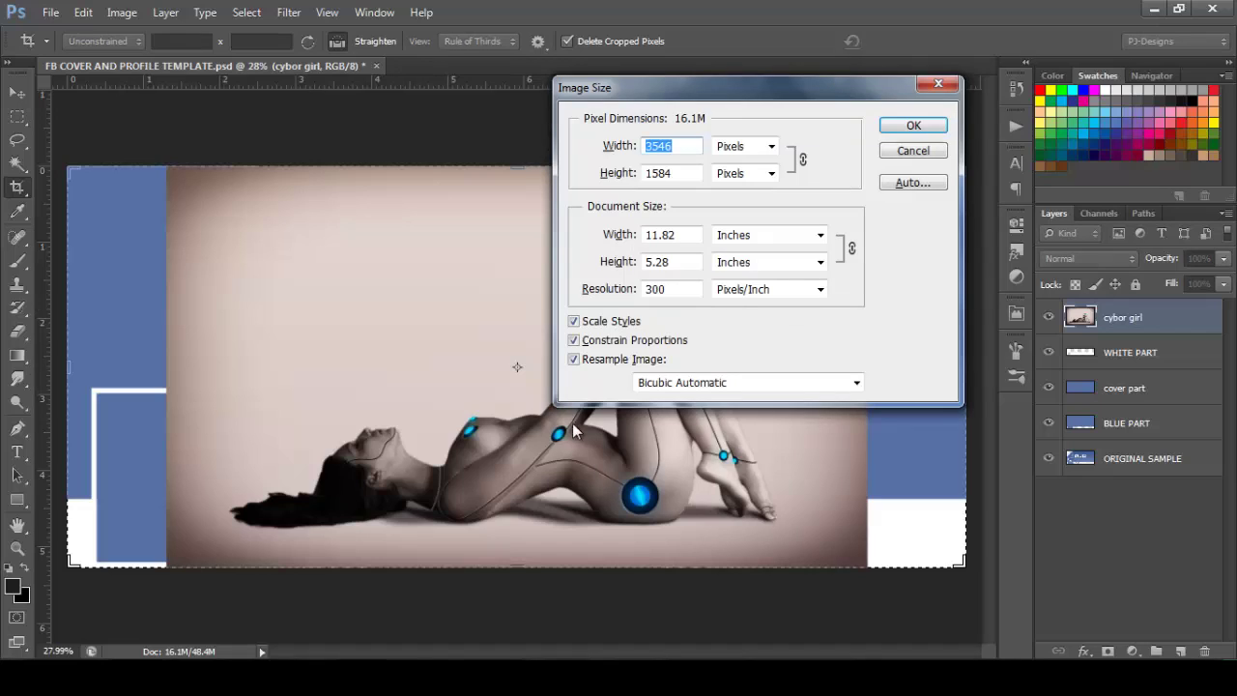
pyautogui.doubleClick(668, 288)
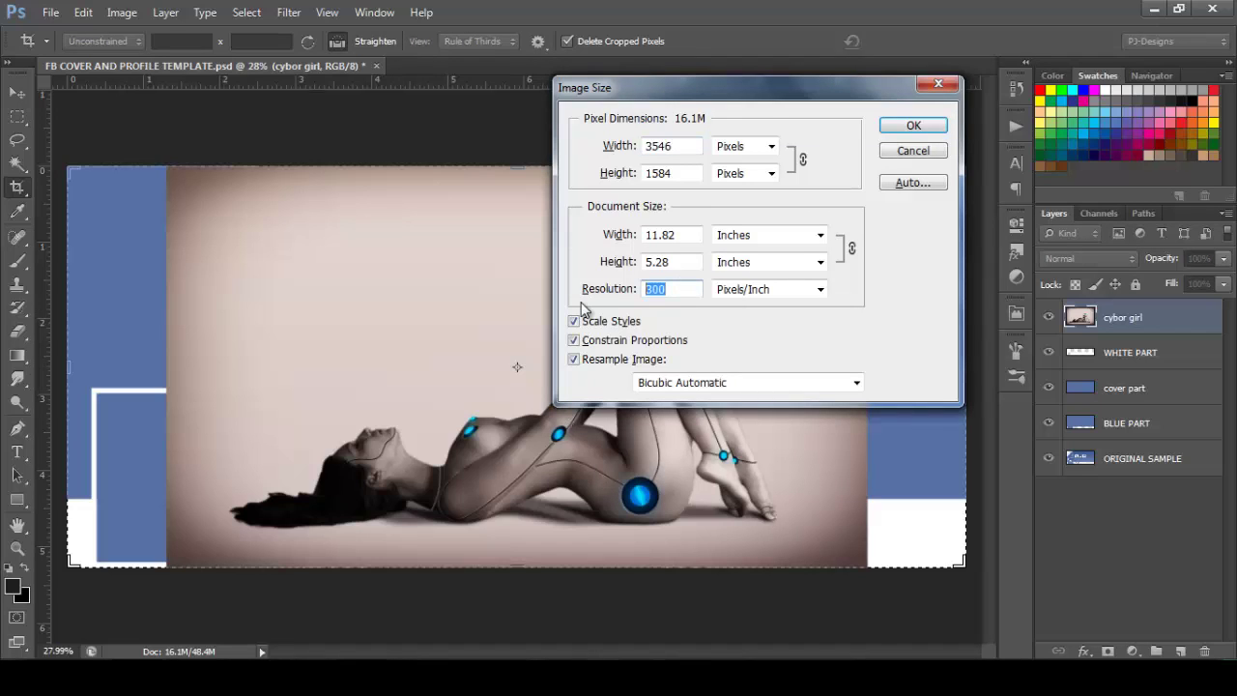
pyautogui.write('72')
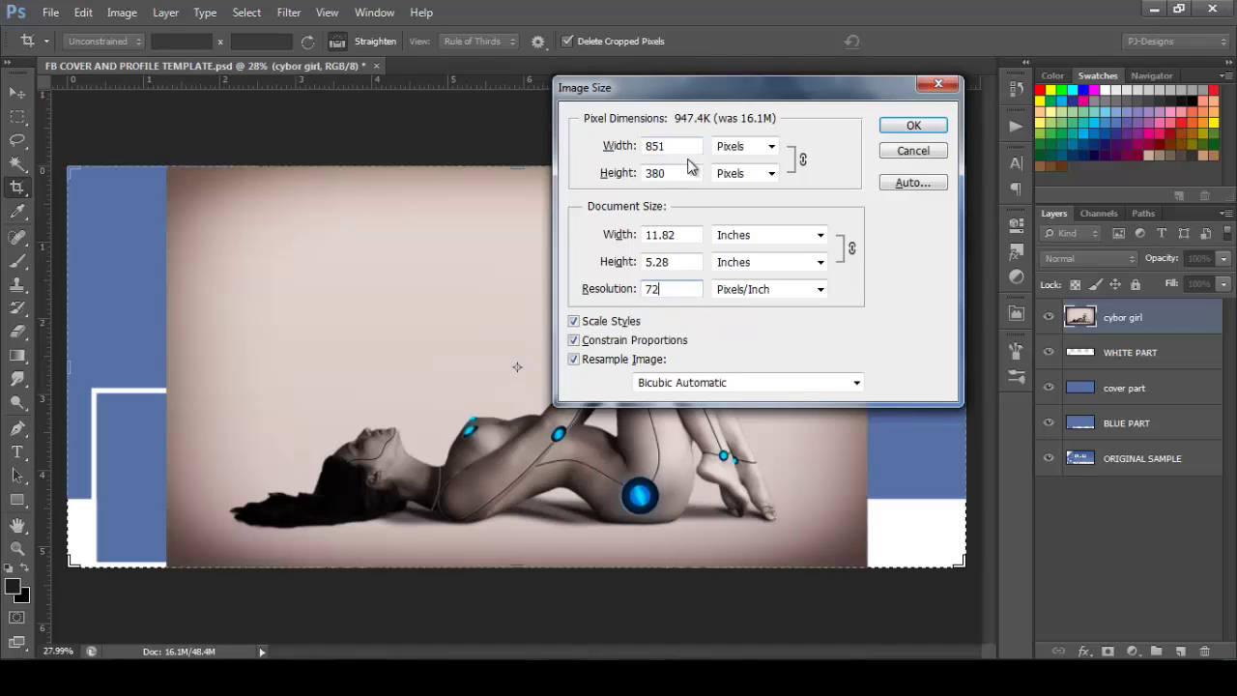
pyautogui.click(612, 151)
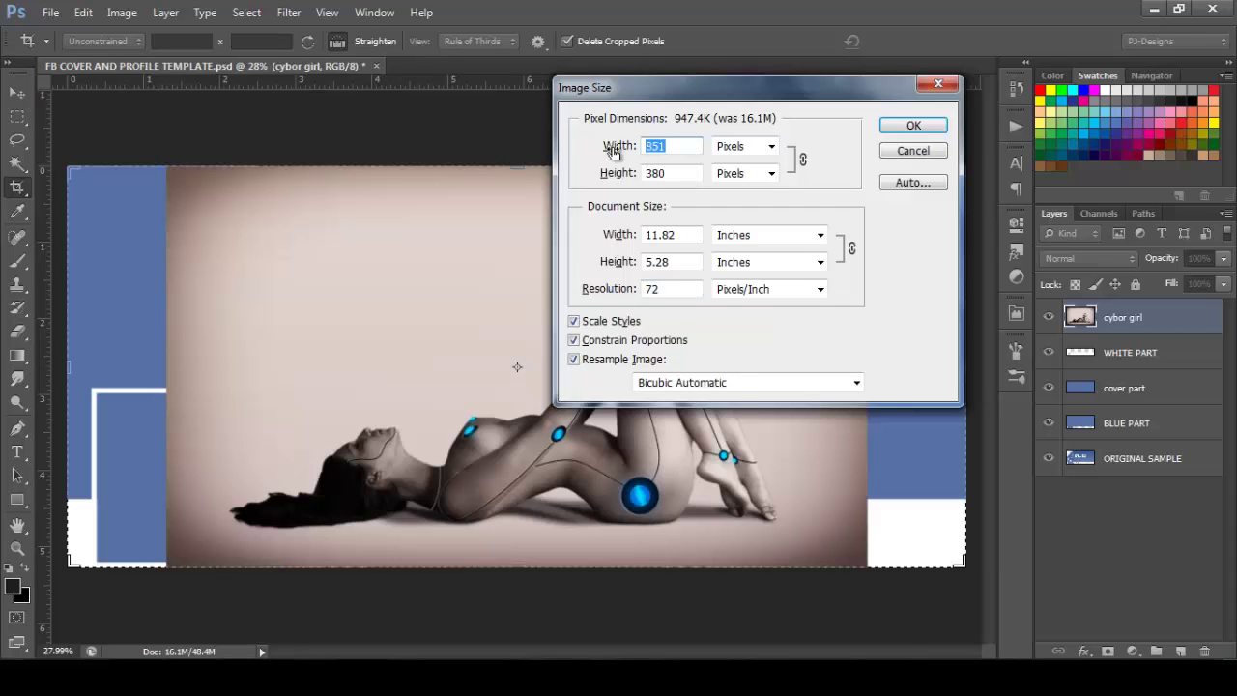
pyautogui.write('12')
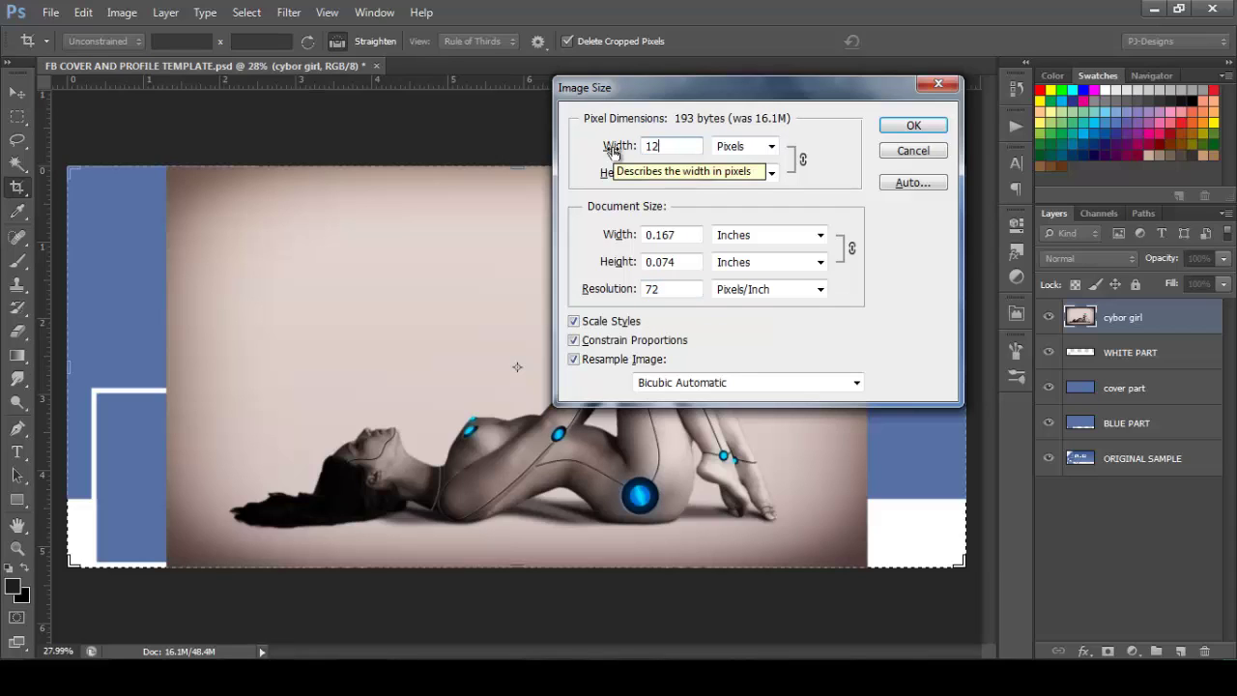
pyautogui.write('00')
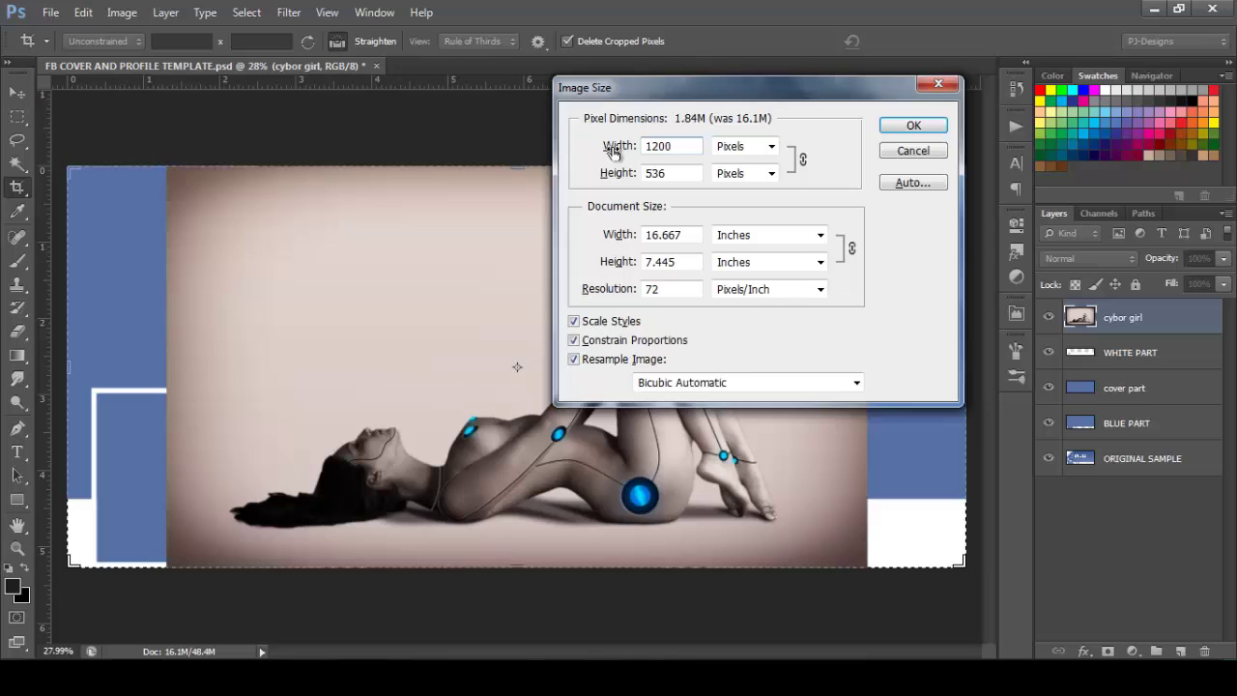
pyautogui.press('Return')
pyautogui.hotkey('ctrl', '0')
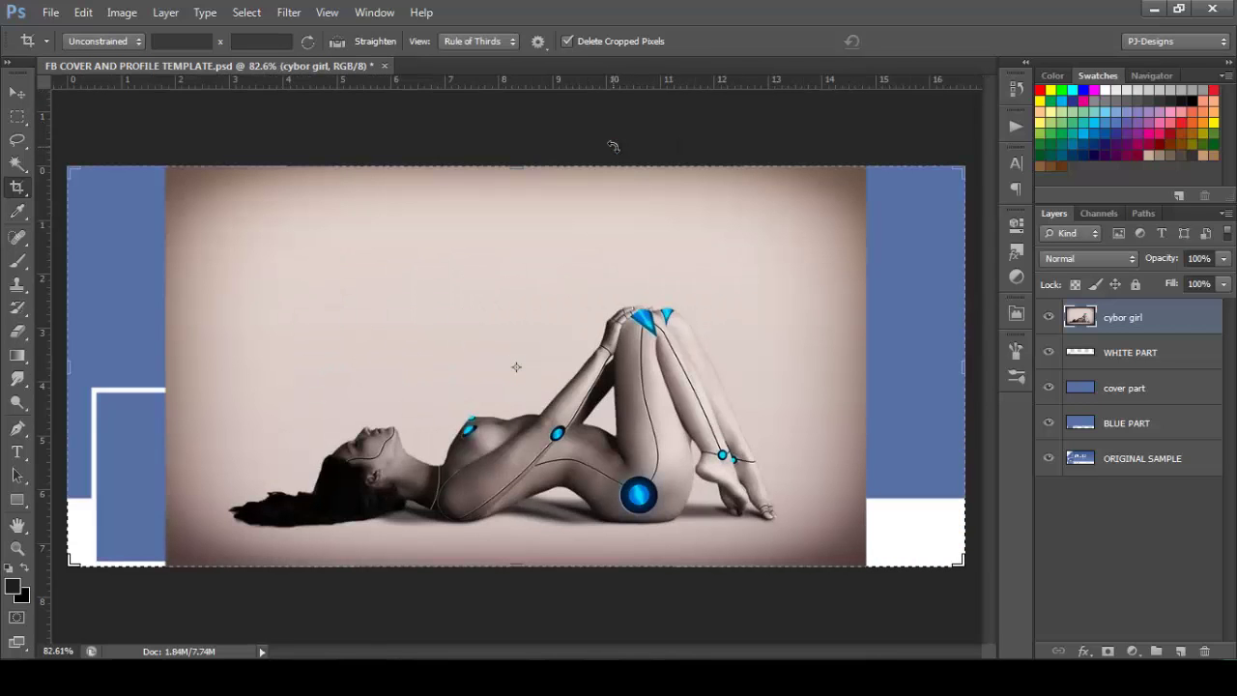
# Step: Drag the 'cybor girl' layer below WHITE PART in the Layers panel
pyautogui.click(17, 91)
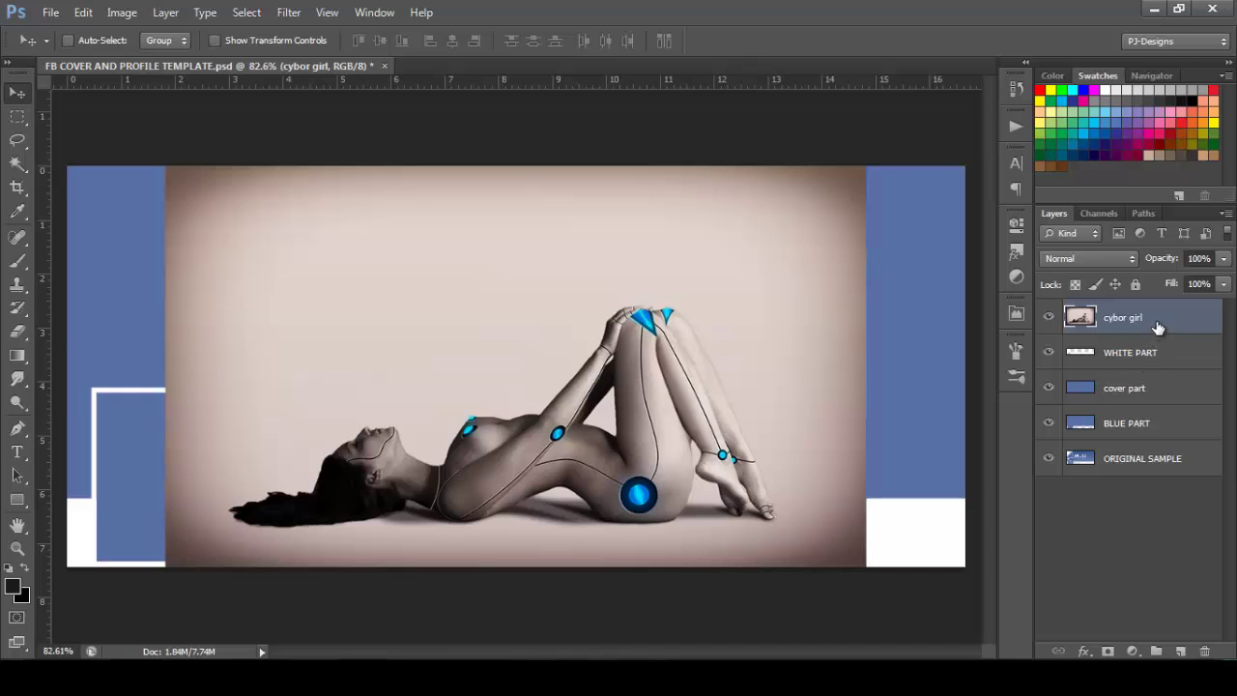
pyautogui.moveTo(1158, 333); pyautogui.dragTo(1159, 367)
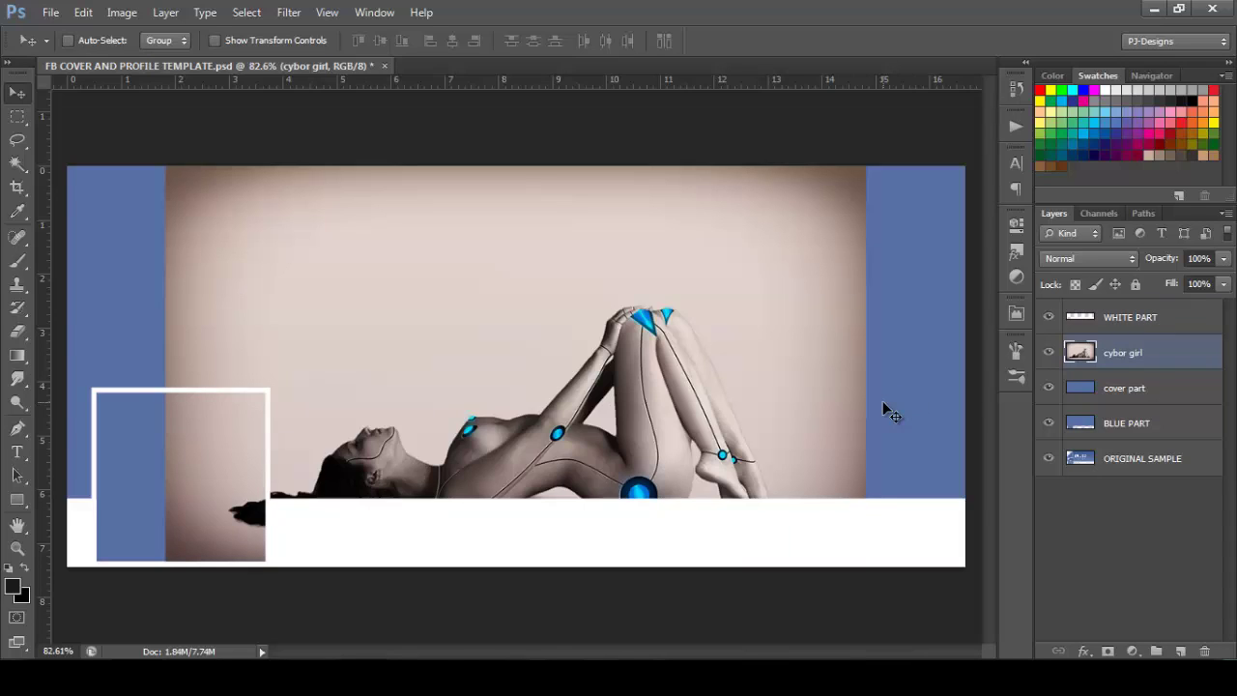
# Step: Scale 'cybor girl' proportionally to 133.87% and shift it left so her head fills the profile square
pyautogui.hotkey('ctrl', 't')
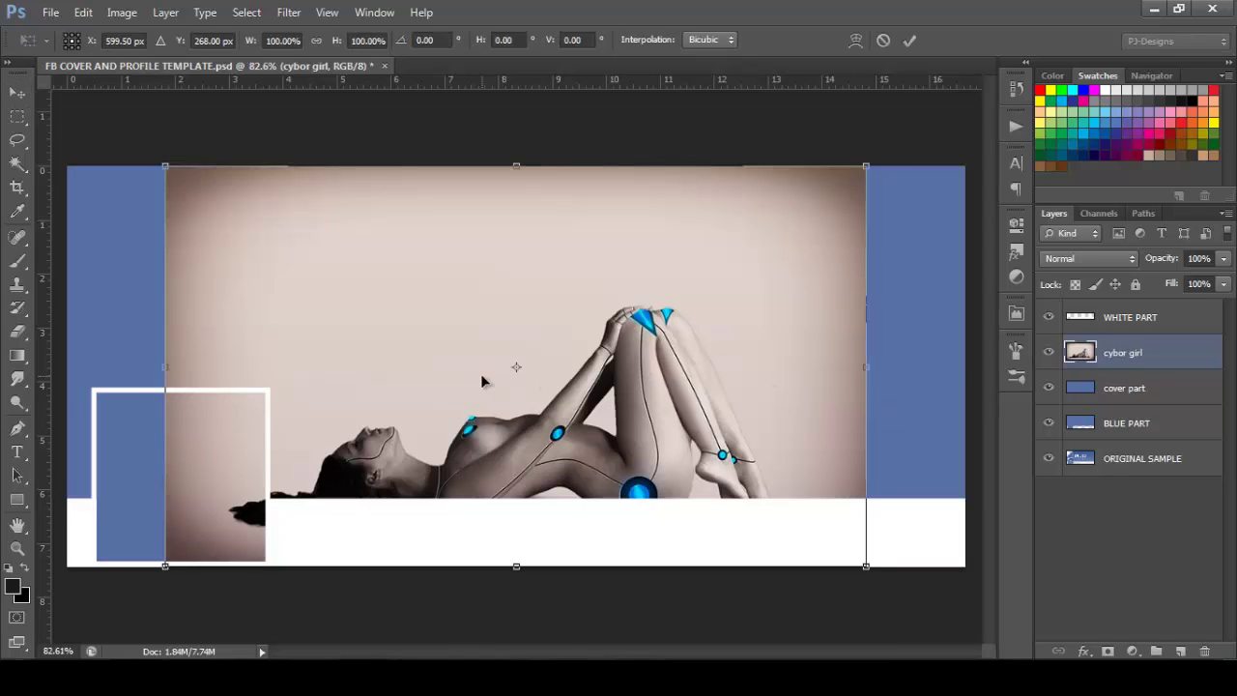
pyautogui.click(317, 42)
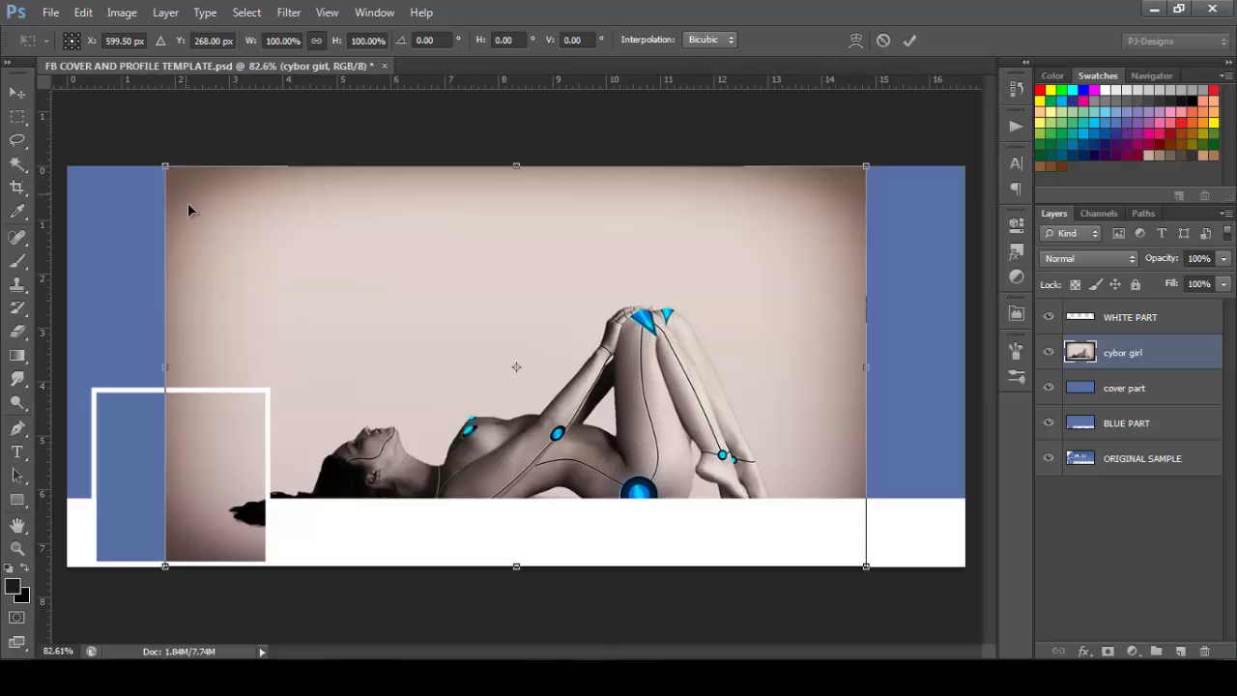
pyautogui.moveTo(229, 287); pyautogui.dragTo(126, 288)
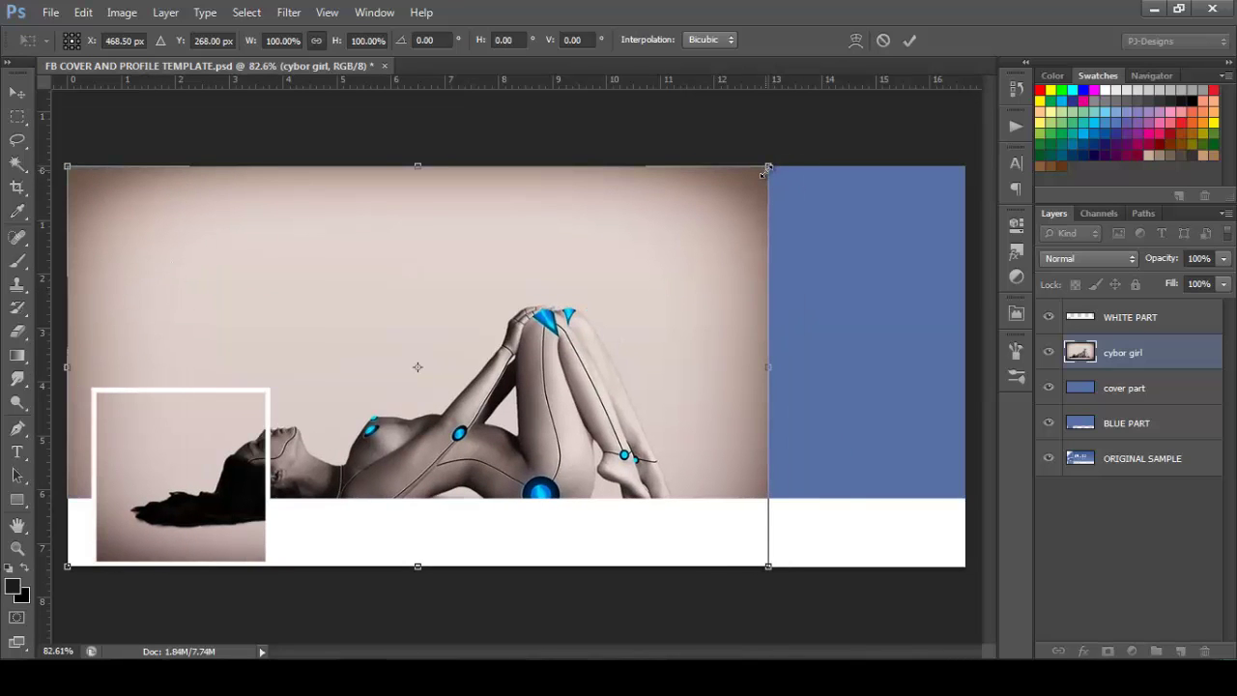
pyautogui.moveTo(856, 140); pyautogui.dragTo(1032, 68)
pyautogui.moveTo(820, 295); pyautogui.dragTo(681, 324)
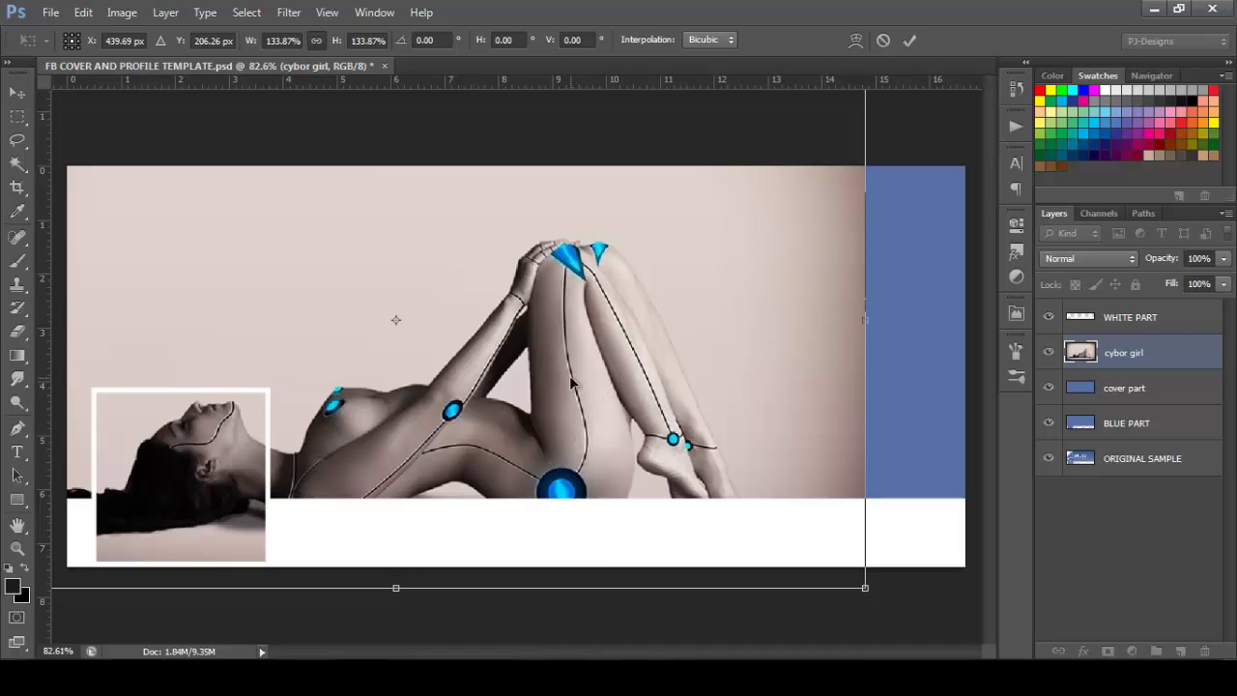
# Step: Commit the 133.87% scaling and set up the Rectangular Marquee tool
pyautogui.click(909, 41)
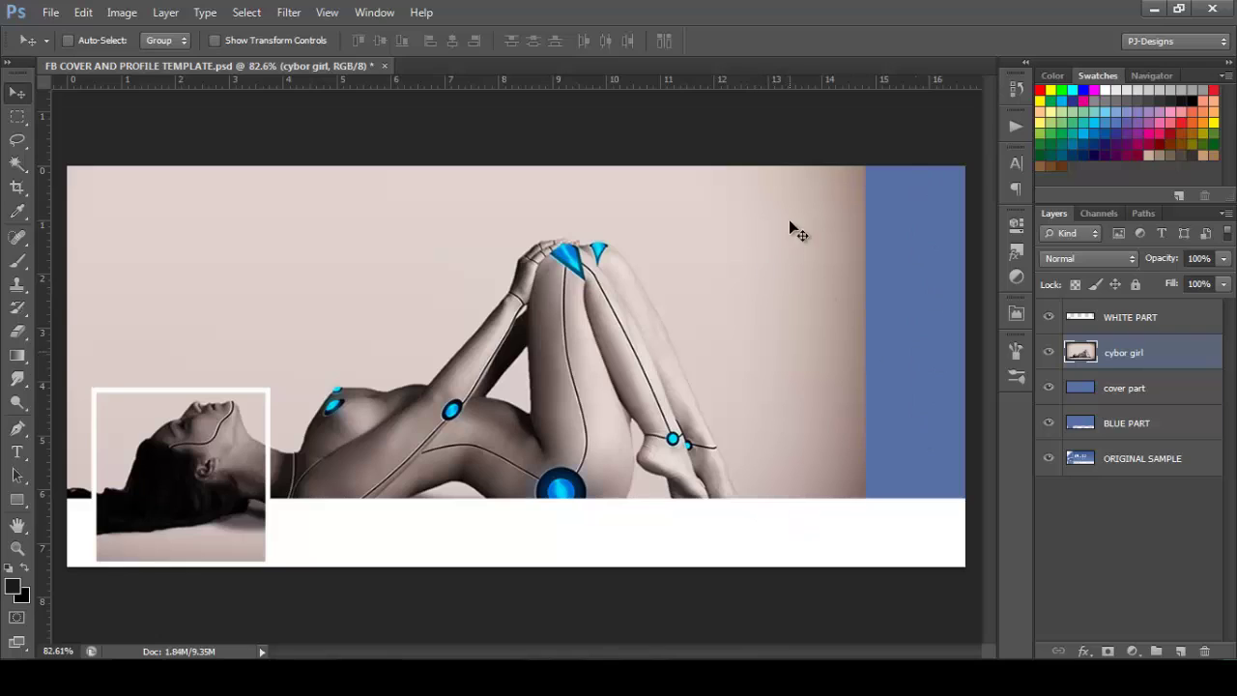
pyautogui.click(19, 118)
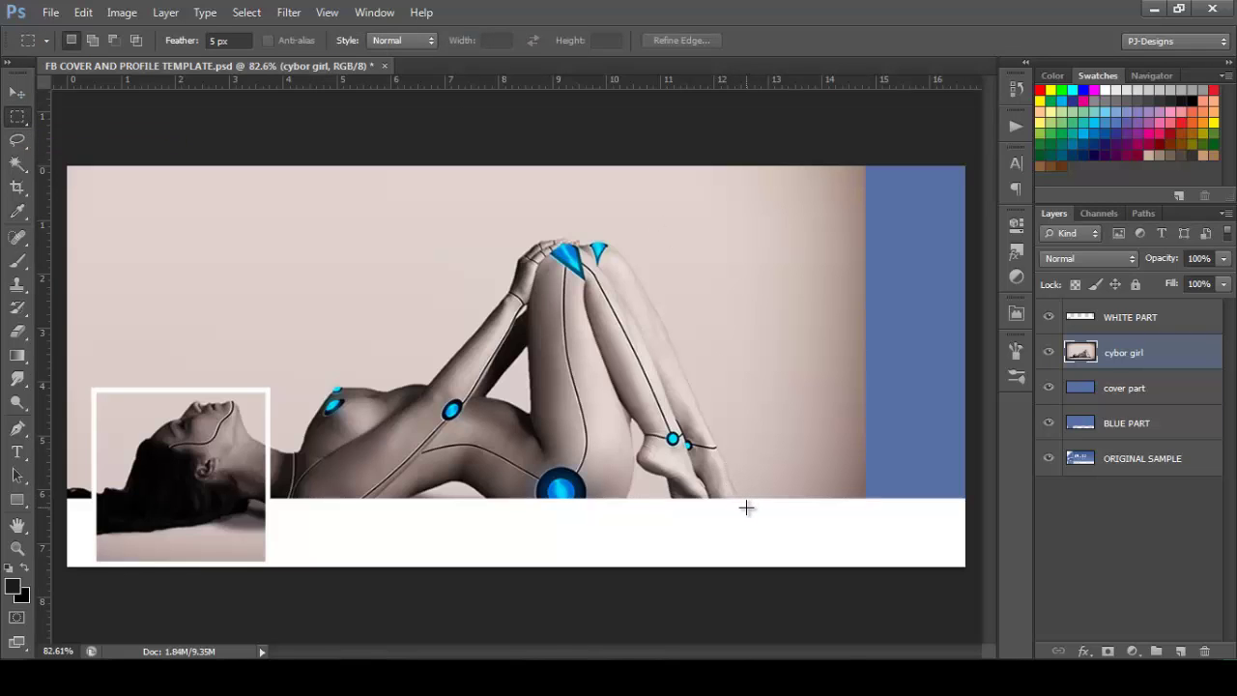
pyautogui.moveTo(750, 509); pyautogui.dragTo(863, 139)
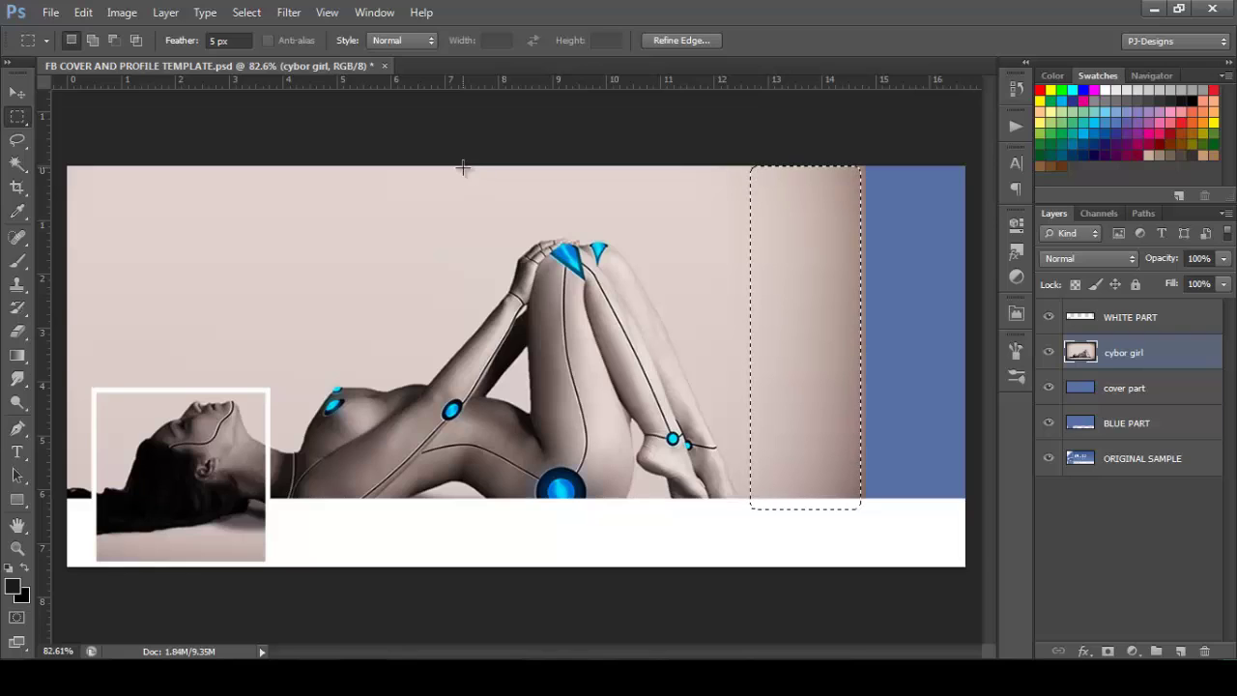
pyautogui.click(463, 167)
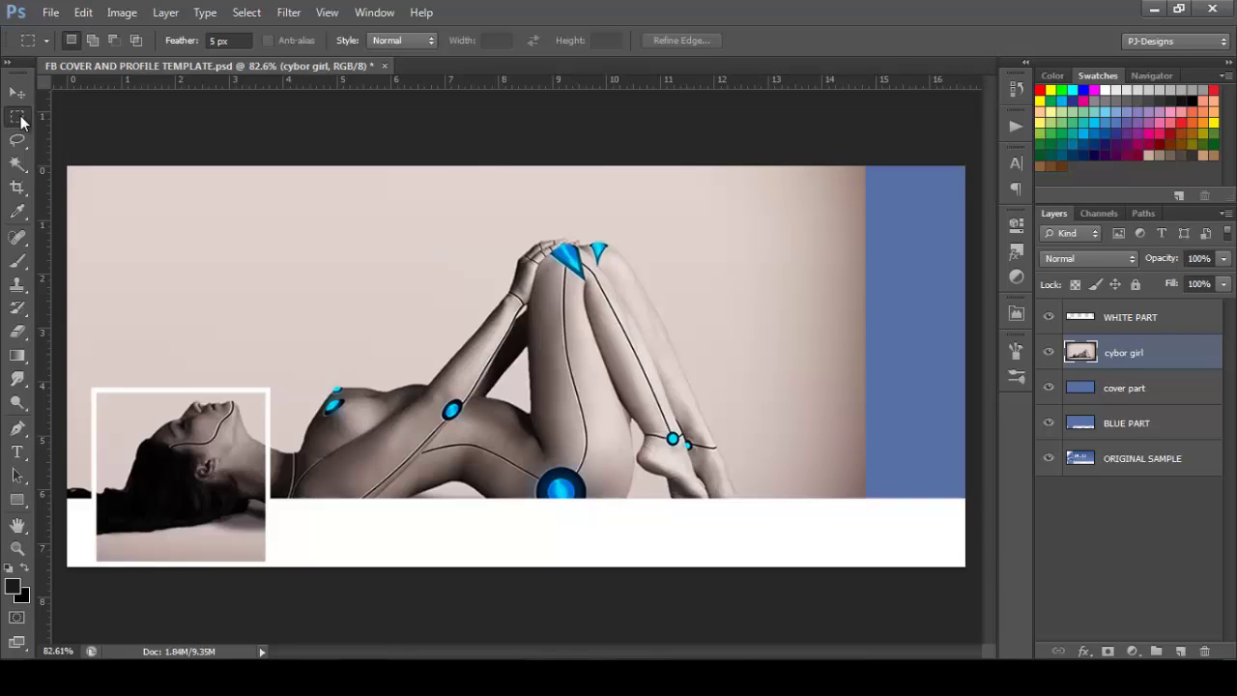
pyautogui.click(20, 118)
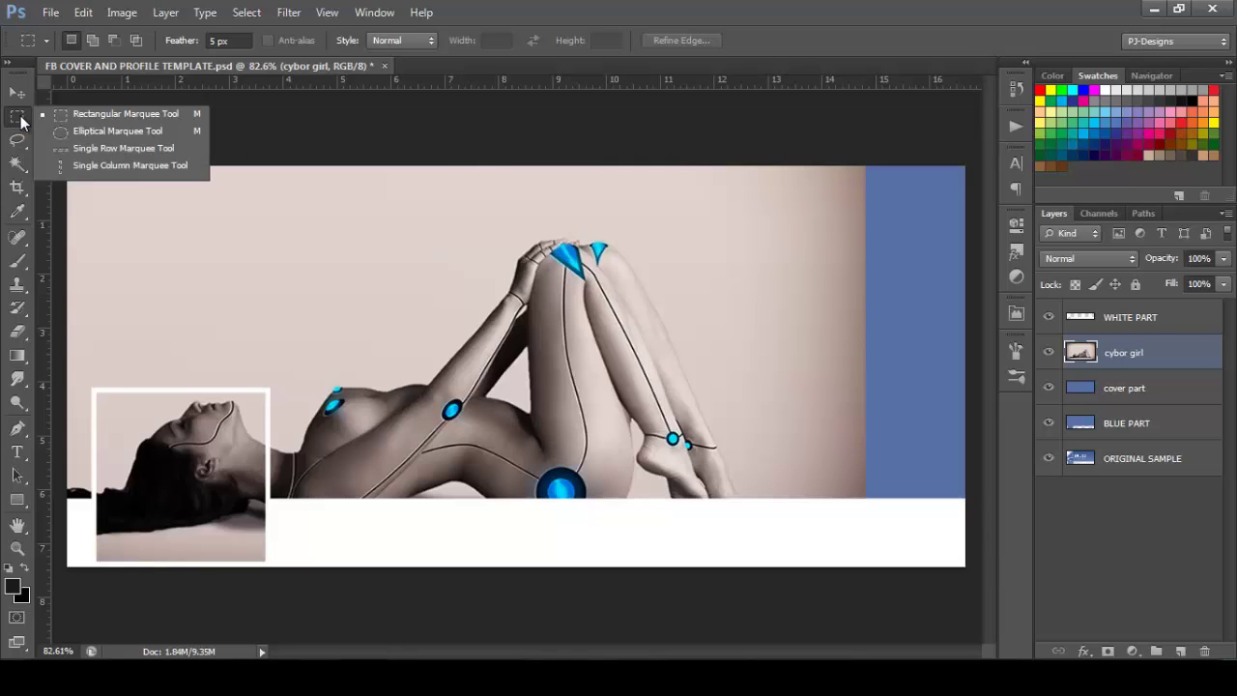
pyautogui.click(121, 113)
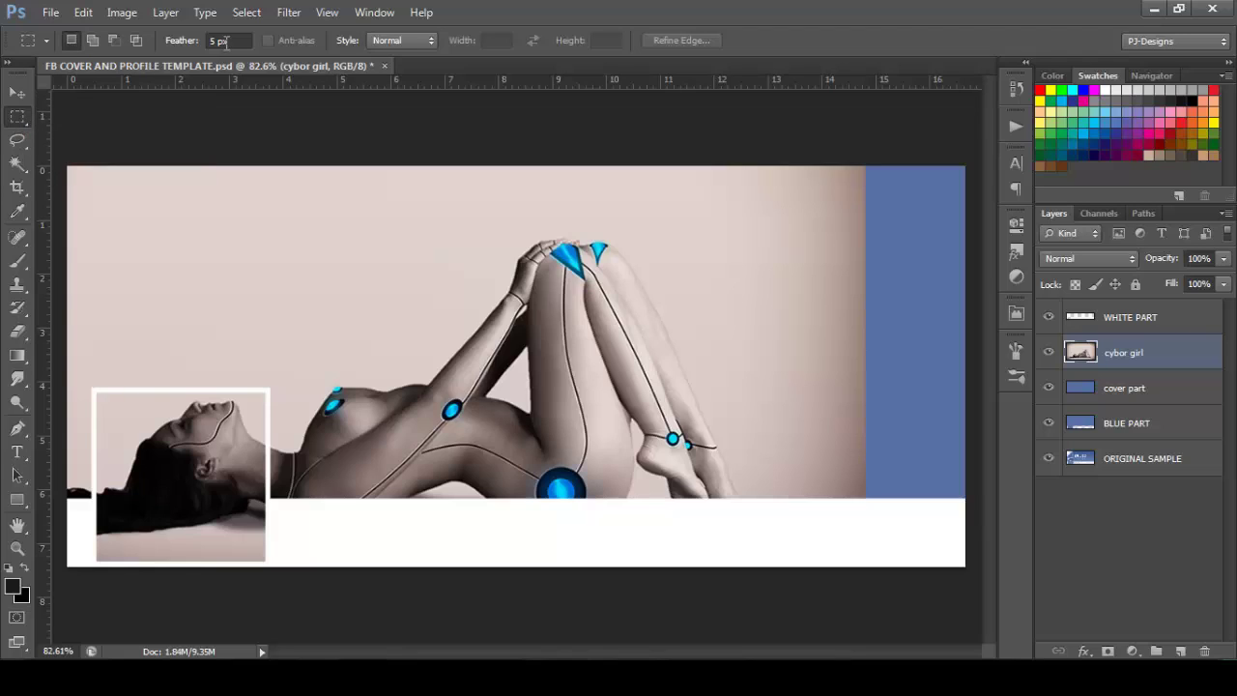
# Step: With 0 px feather, select the beige strip beside the blue area and stretch it to the right canvas edge
pyautogui.doubleClick(217, 40)
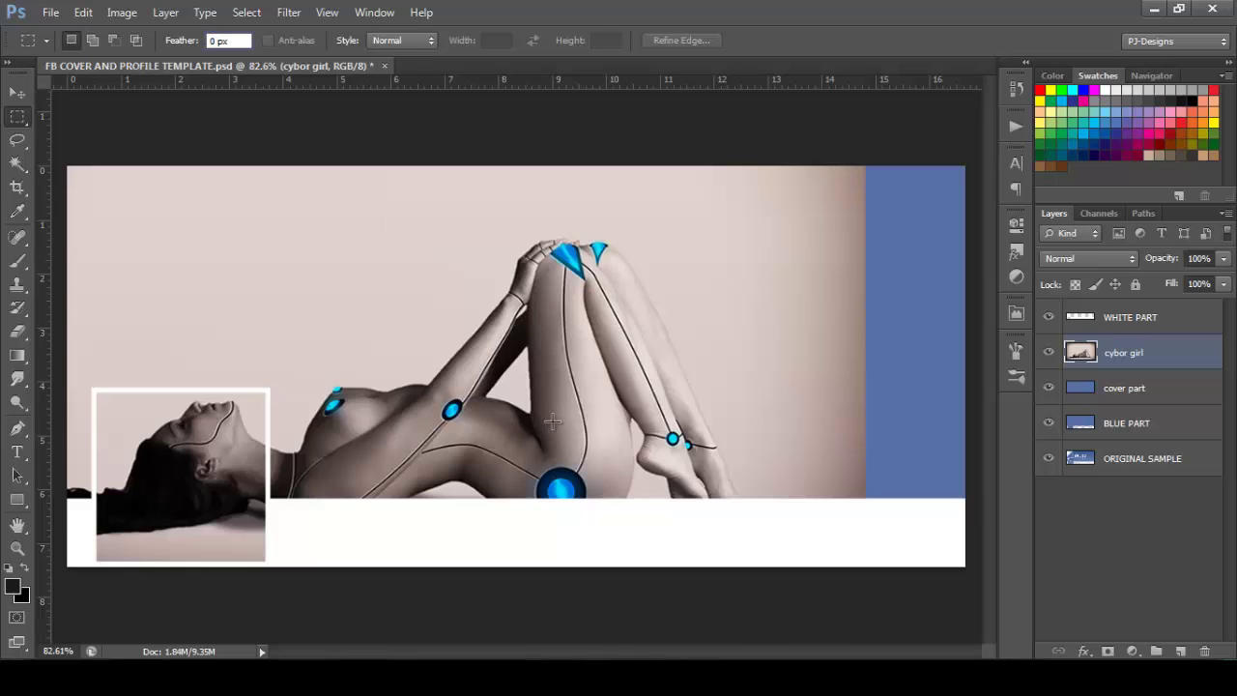
pyautogui.moveTo(750, 519); pyautogui.dragTo(865, 116)
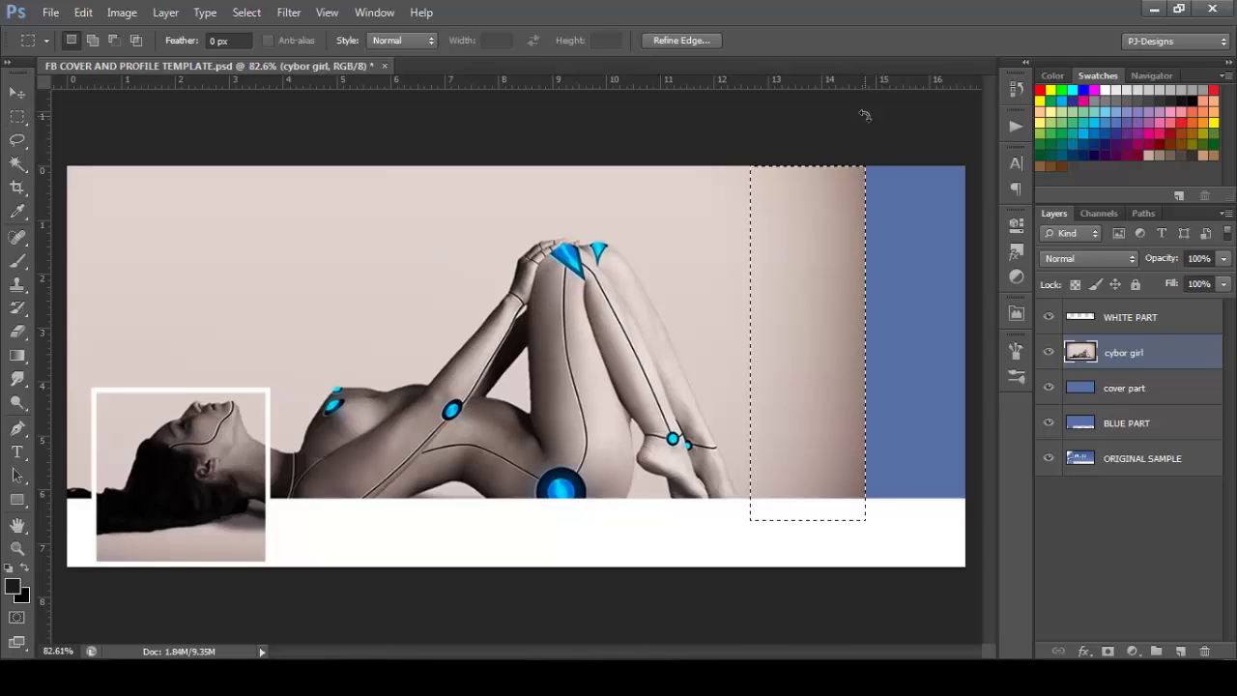
pyautogui.hotkey('ctrl', 't')
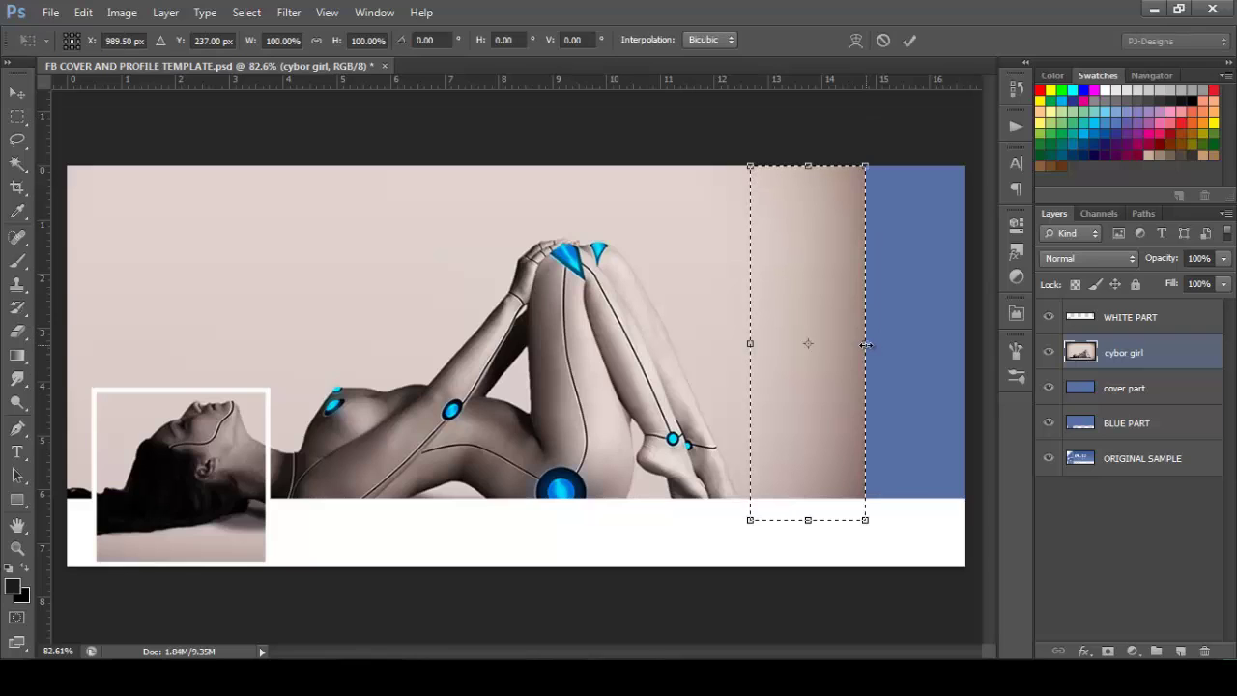
pyautogui.moveTo(865, 344); pyautogui.dragTo(971, 326)
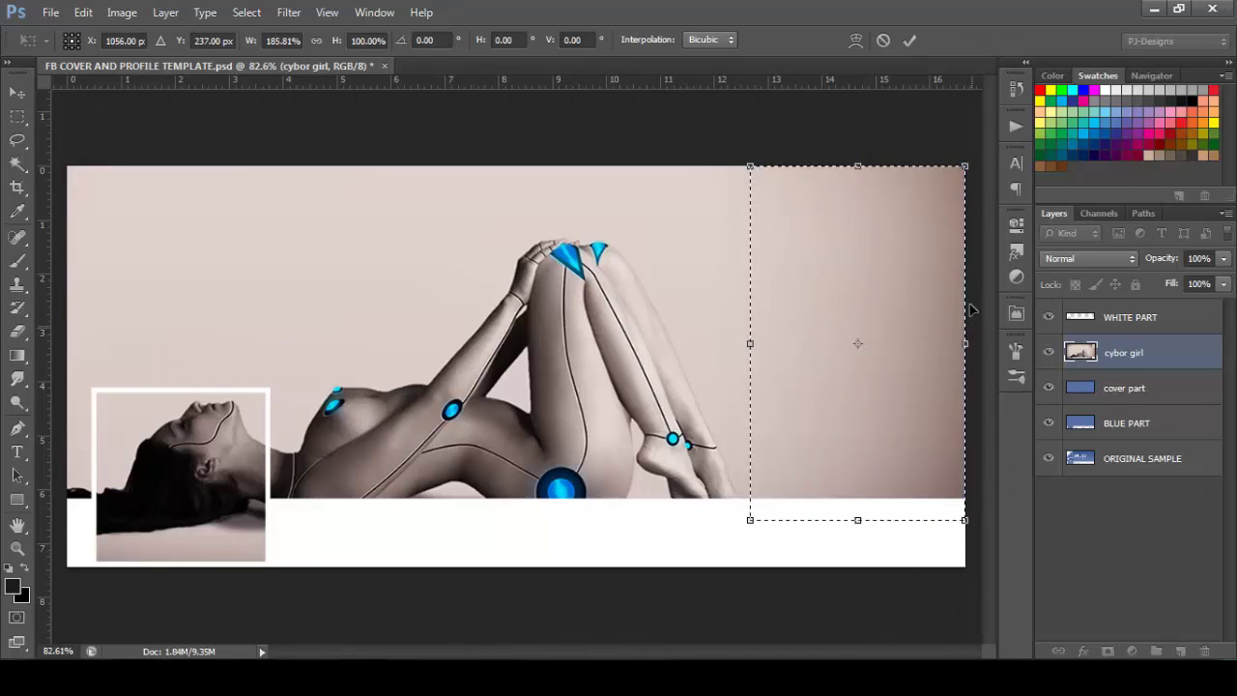
pyautogui.click(909, 40)
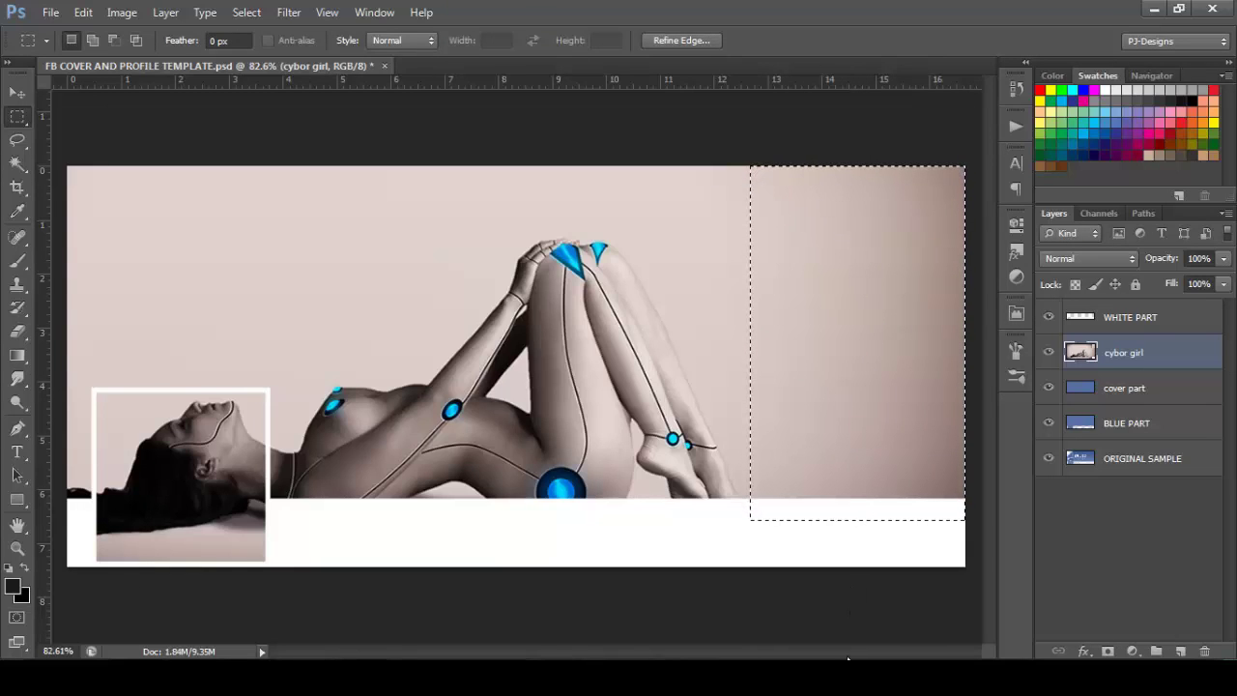
# Step: Deselect the stretched beige background strip with Ctrl+D
pyautogui.hotkey('ctrl', 'd')
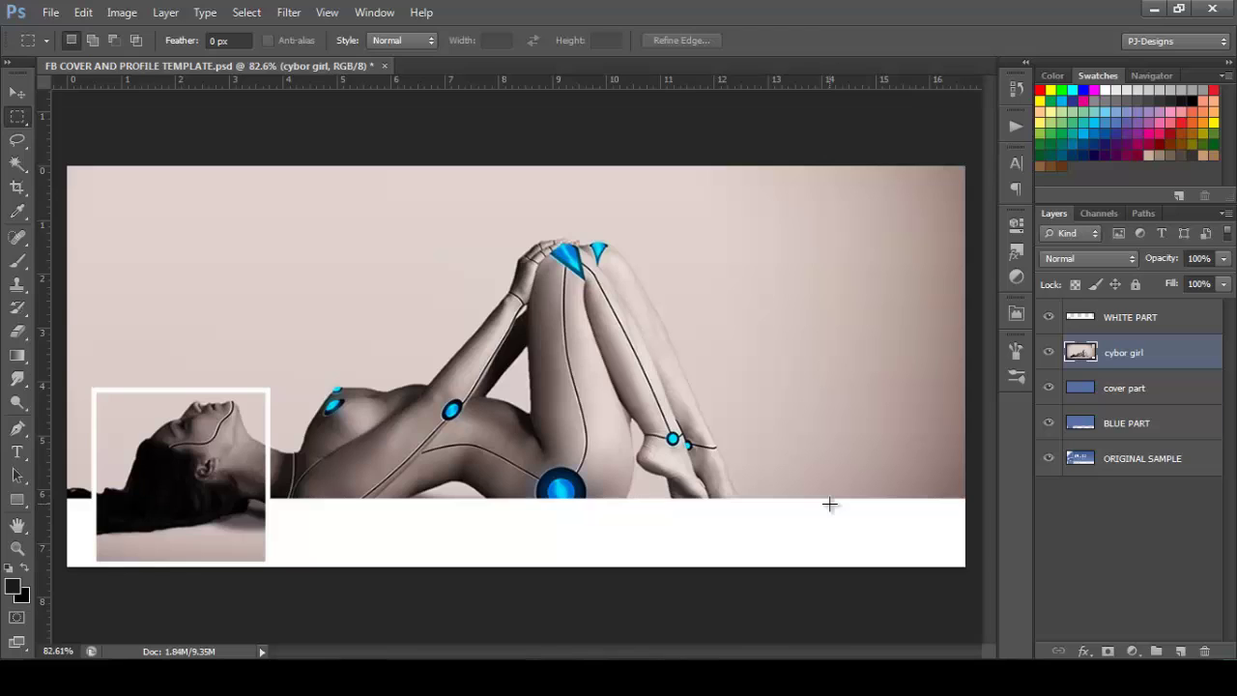
# Step: Crop the canvas bottom up to the photo's lower edge, removing the white strip, then fit on screen
pyautogui.click(14, 189)
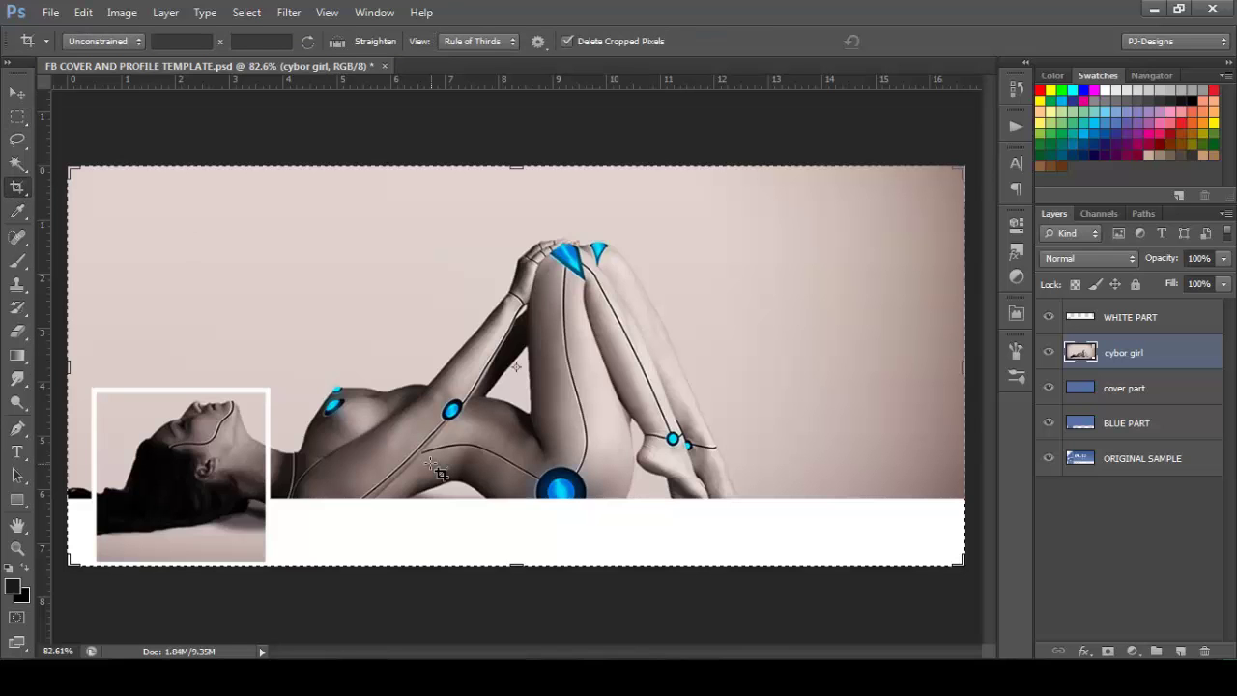
pyautogui.hotkey('ctrl', '+')
pyautogui.hotkey('ctrl', '+')
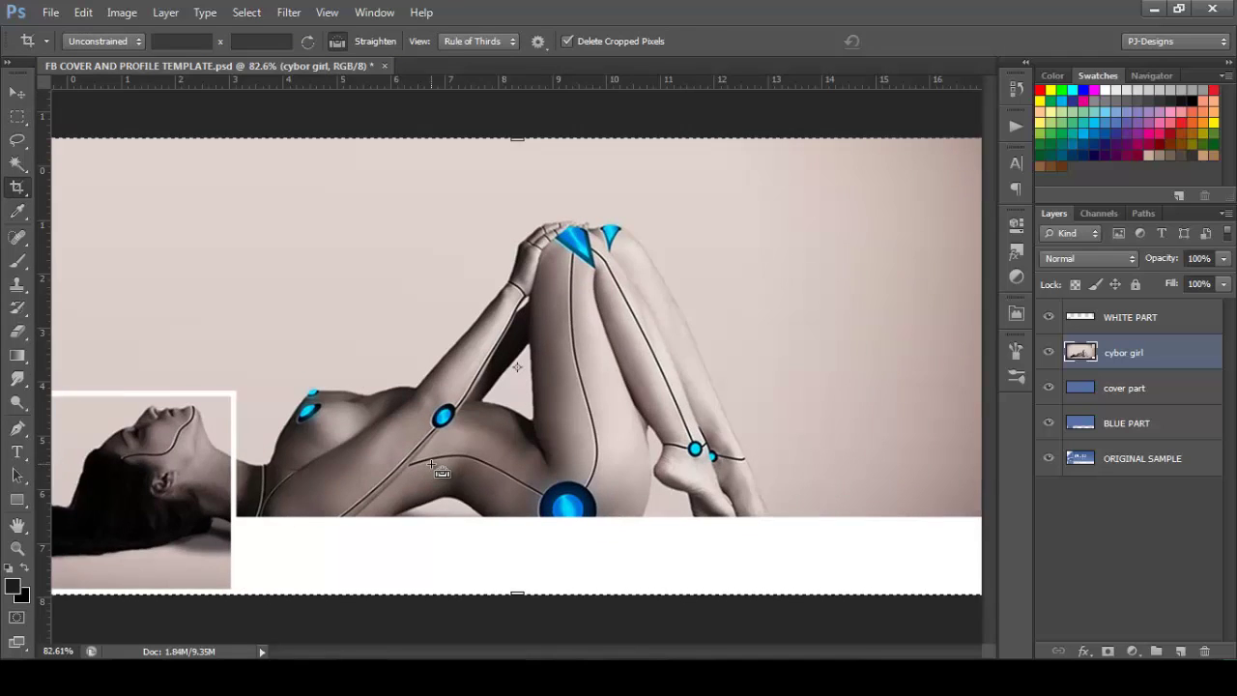
pyautogui.hotkey('ctrl', '+')
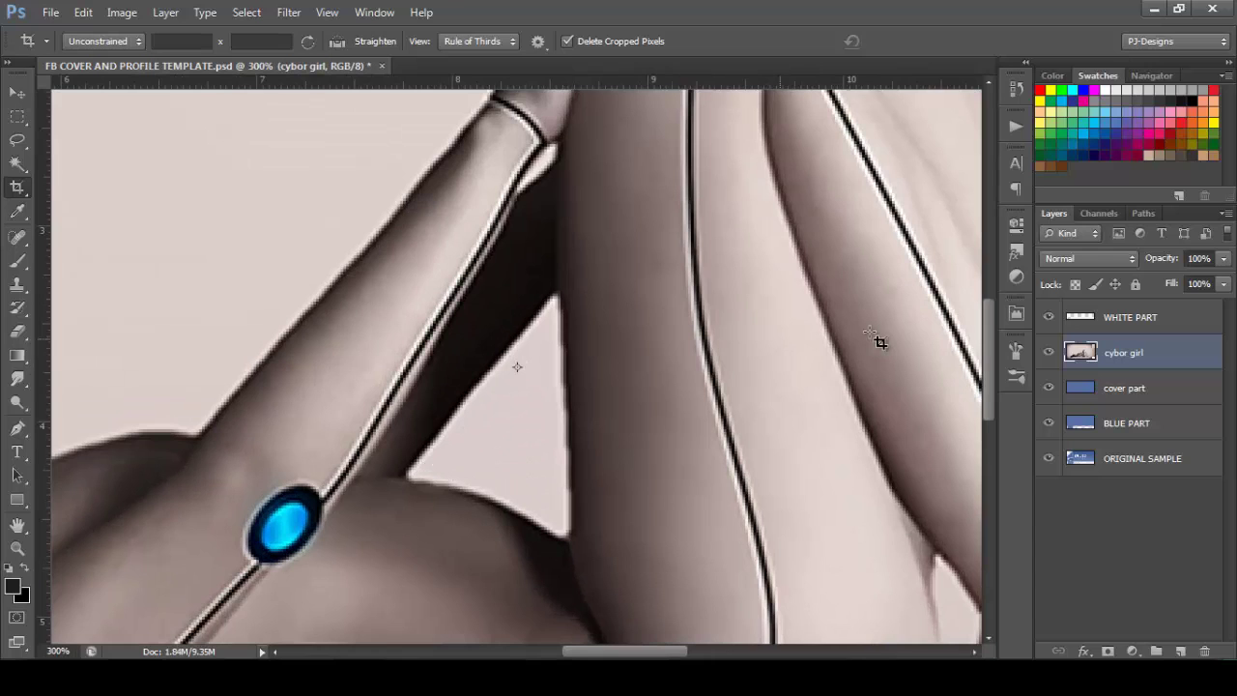
pyautogui.moveTo(987, 383); pyautogui.dragTo(987, 472)
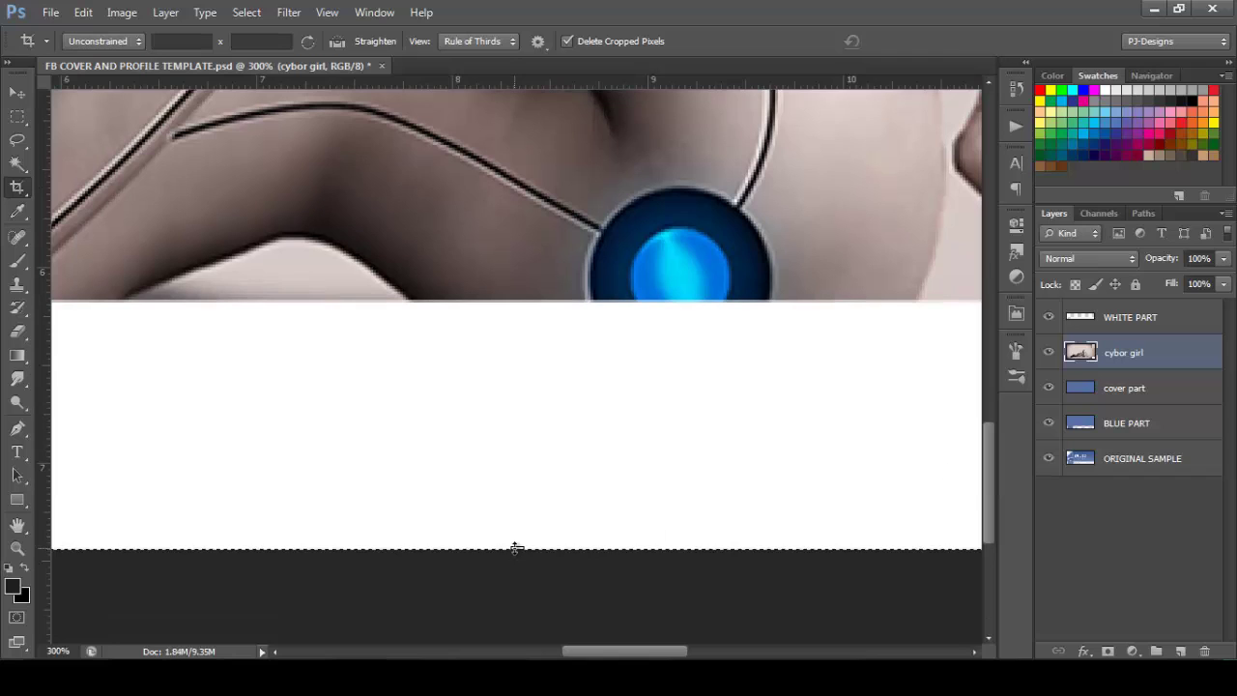
pyautogui.moveTo(515, 546); pyautogui.dragTo(521, 426)
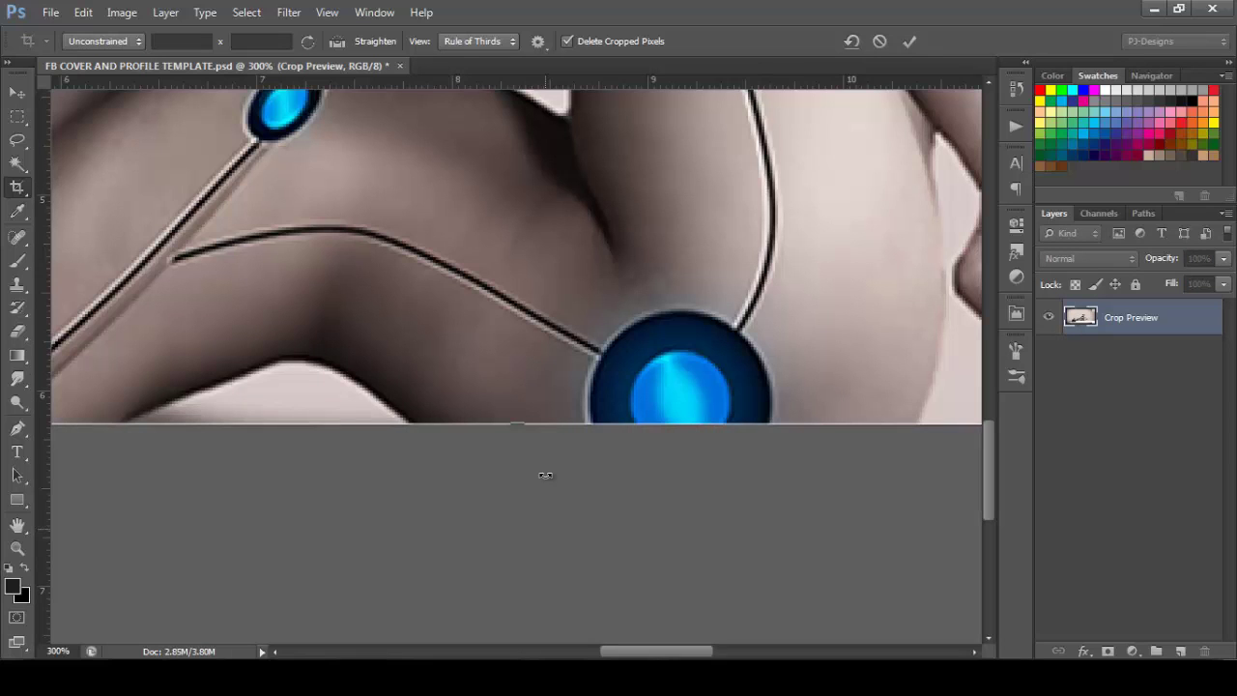
pyautogui.press('Return')
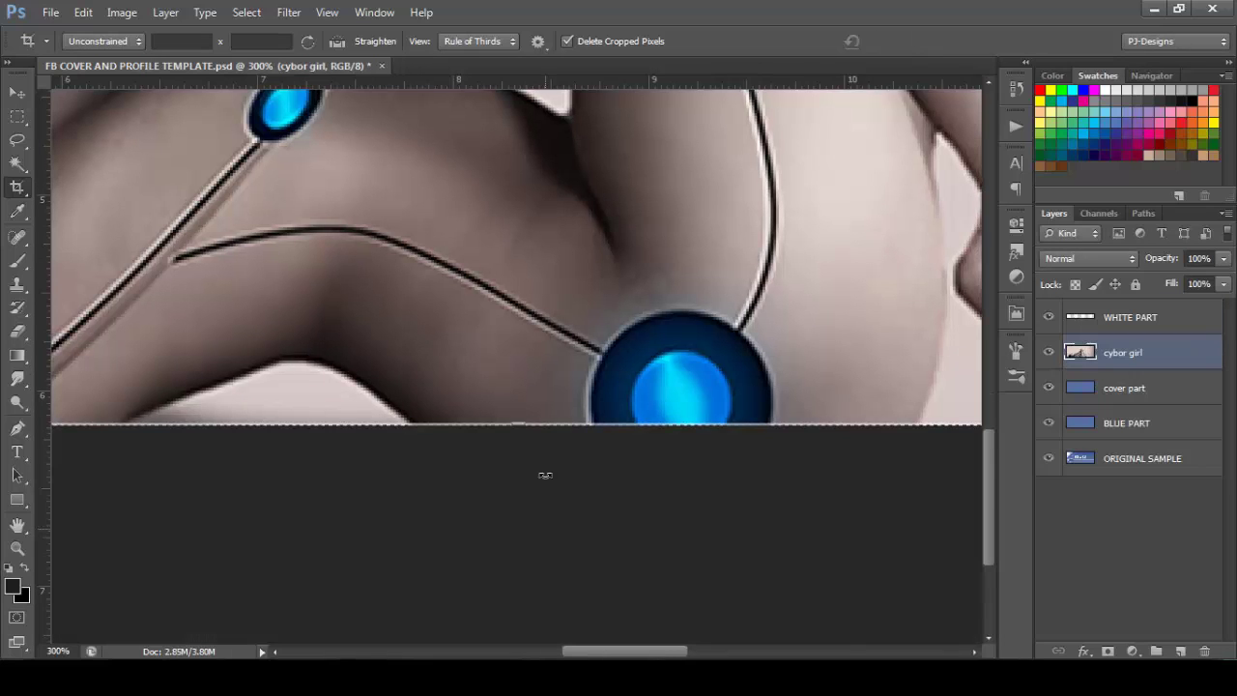
pyautogui.hotkey('ctrl', '0')
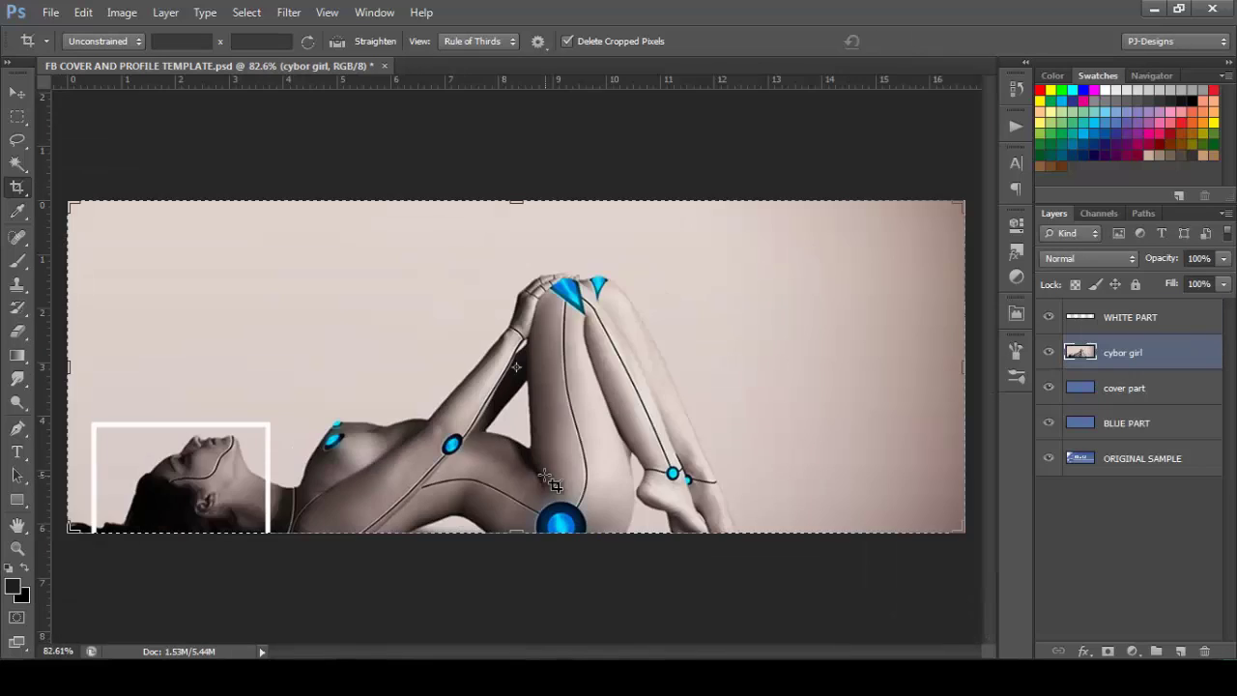
# Step: Switch to the Move tool and hide the WHITE PART layer's white profile frame
pyautogui.click(16, 91)
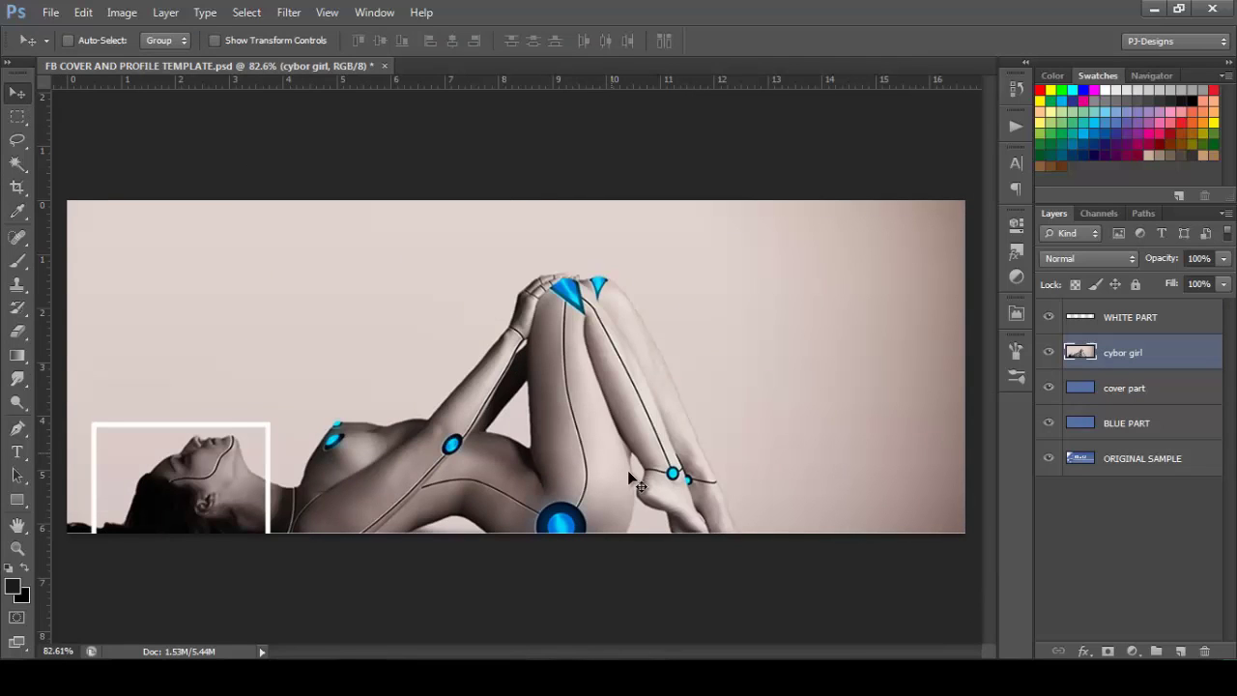
pyautogui.click(1048, 318)
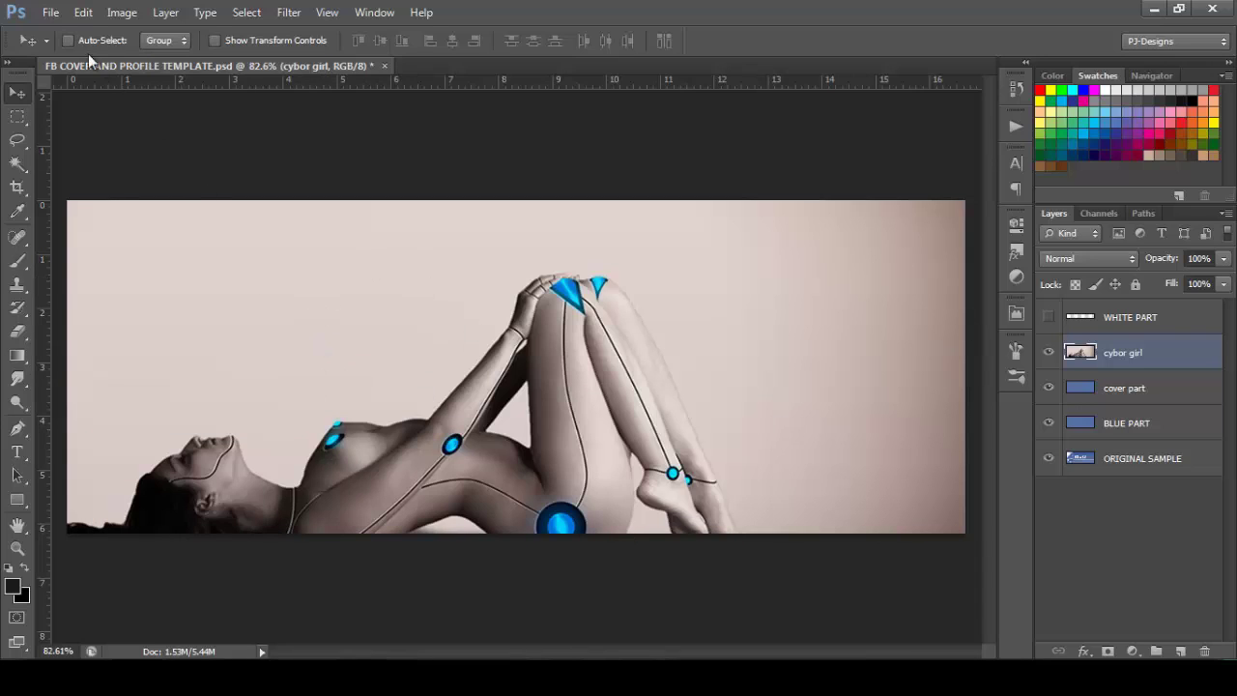
# Step: Save the 1200×445 cover for web as PNG-24, overwriting fbcover.png in youtube thumbnails
pyautogui.click(50, 12)
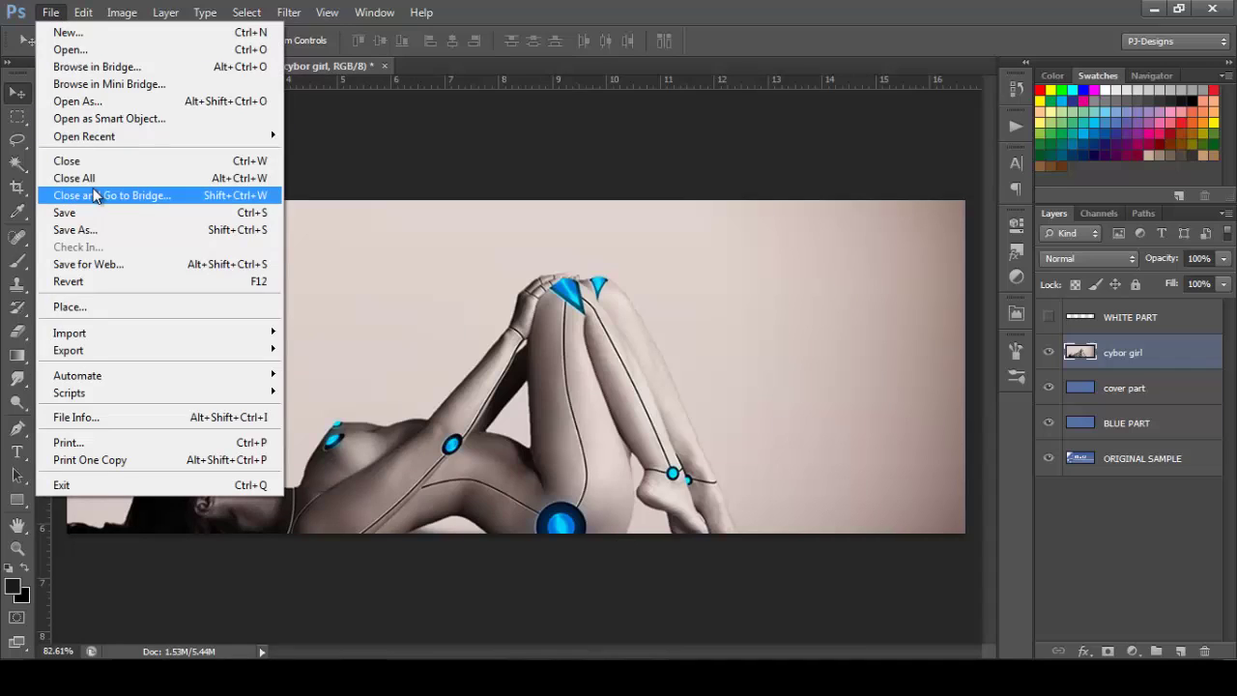
pyautogui.click(126, 265)
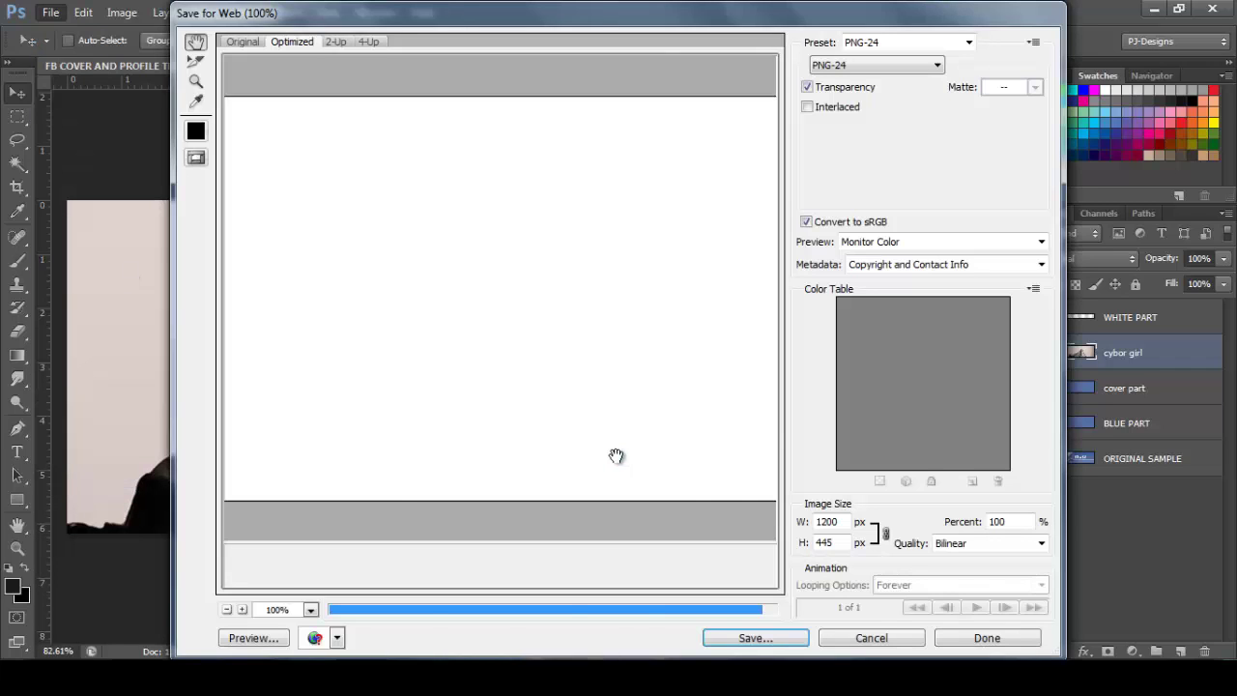
pyautogui.click(750, 638)
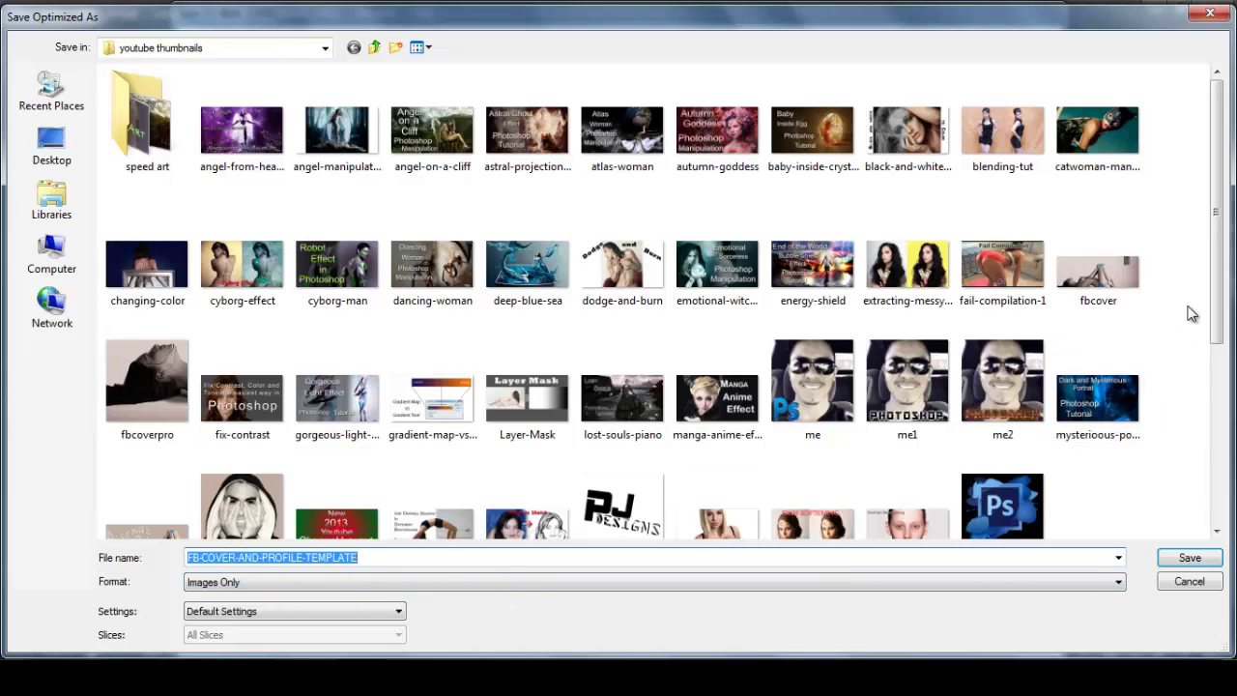
pyautogui.click(1099, 281)
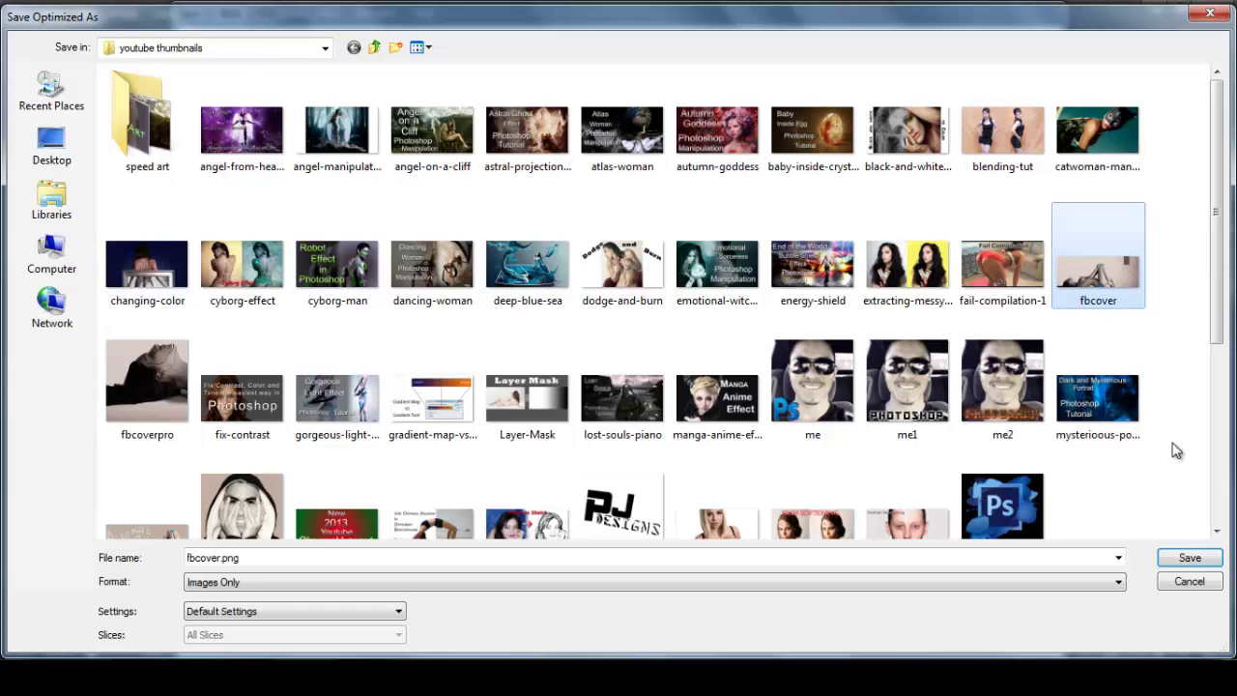
pyautogui.click(1200, 560)
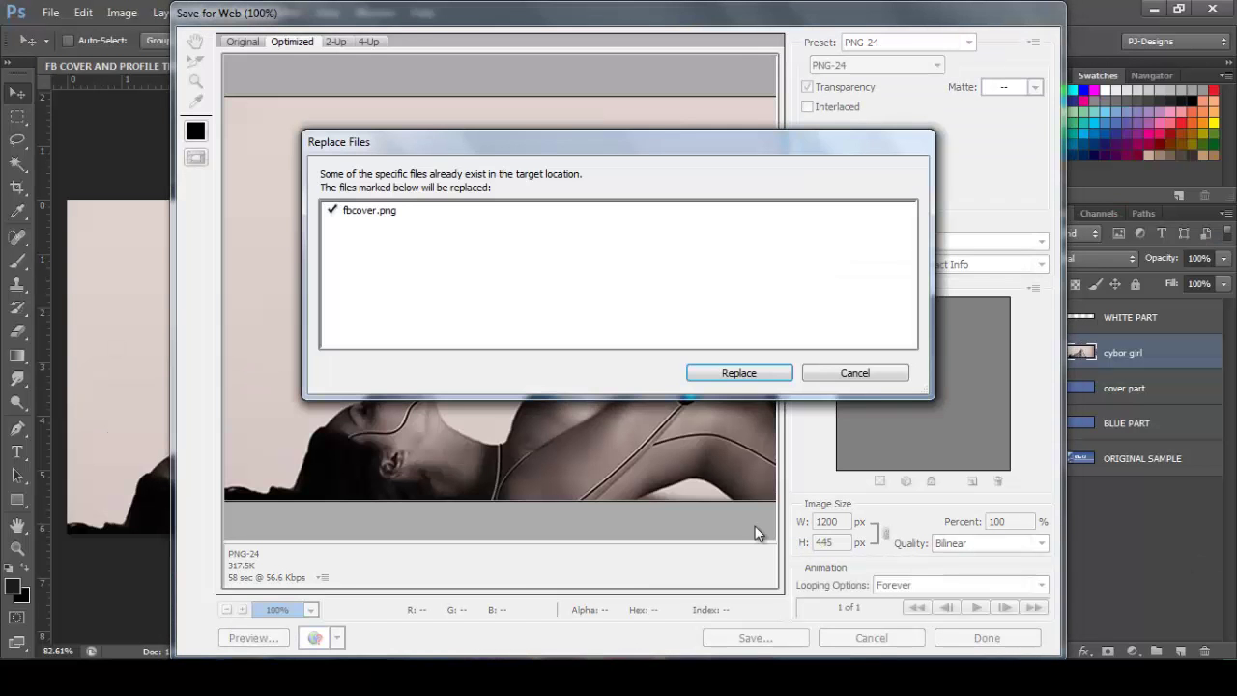
pyautogui.click(752, 377)
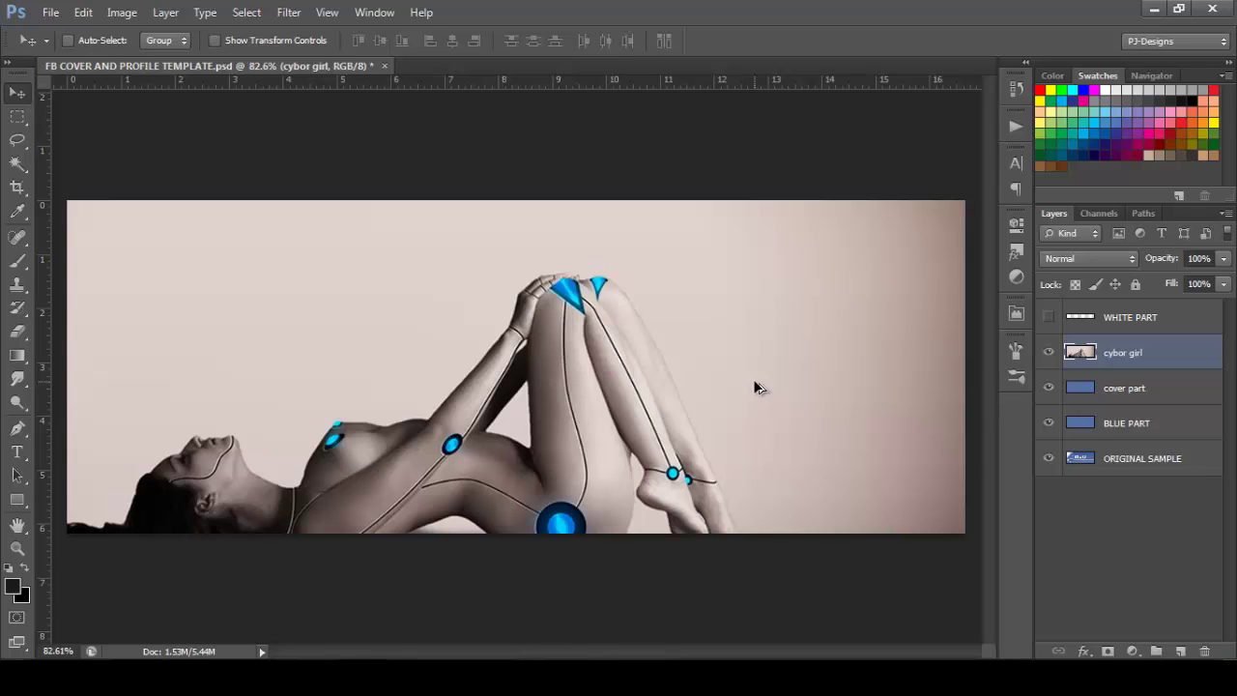
# Step: Undo to the uncropped template and draw a crop around the profile-picture square
pyautogui.hotkey('ctrl', 'alt', 'z')
pyautogui.hotkey('ctrl', 'alt', 'z')
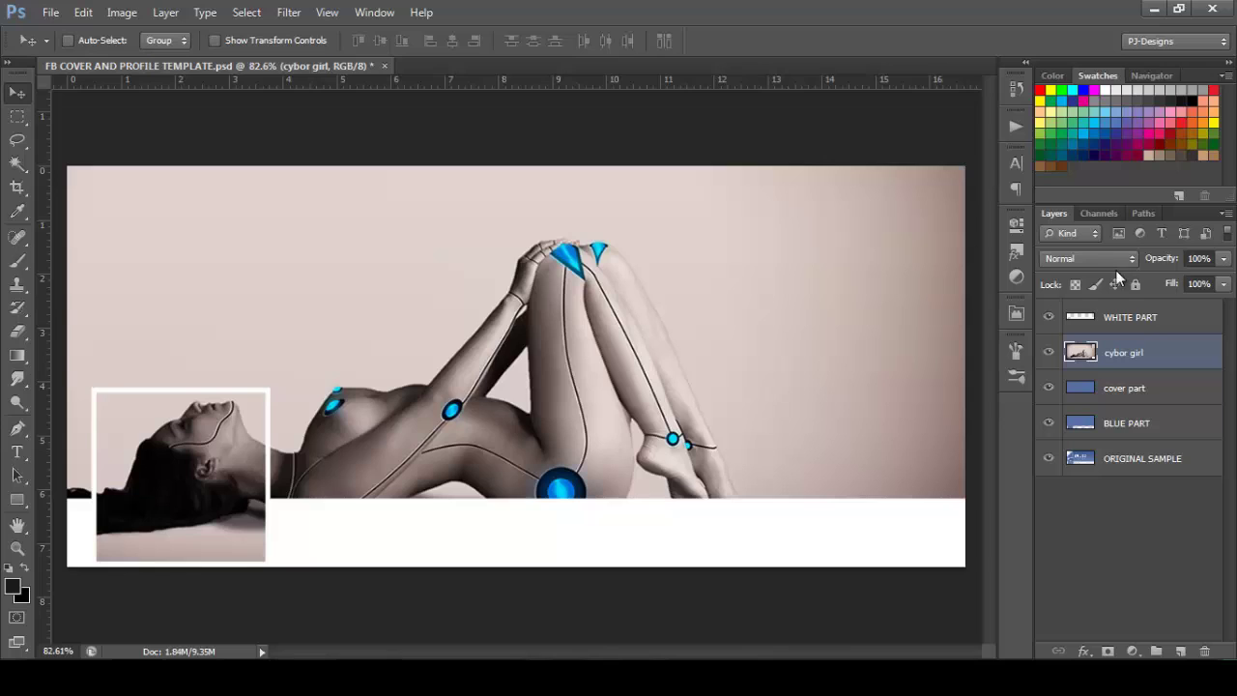
pyautogui.click(15, 189)
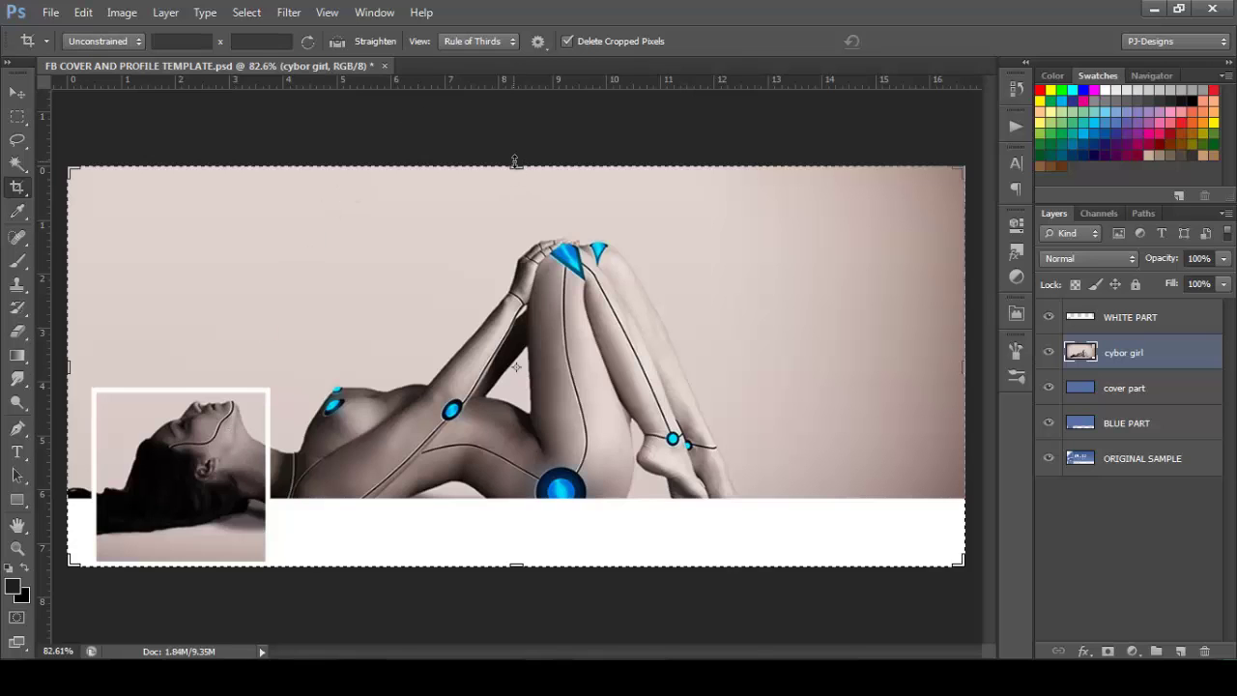
pyautogui.moveTo(517, 165); pyautogui.dragTo(519, 276)
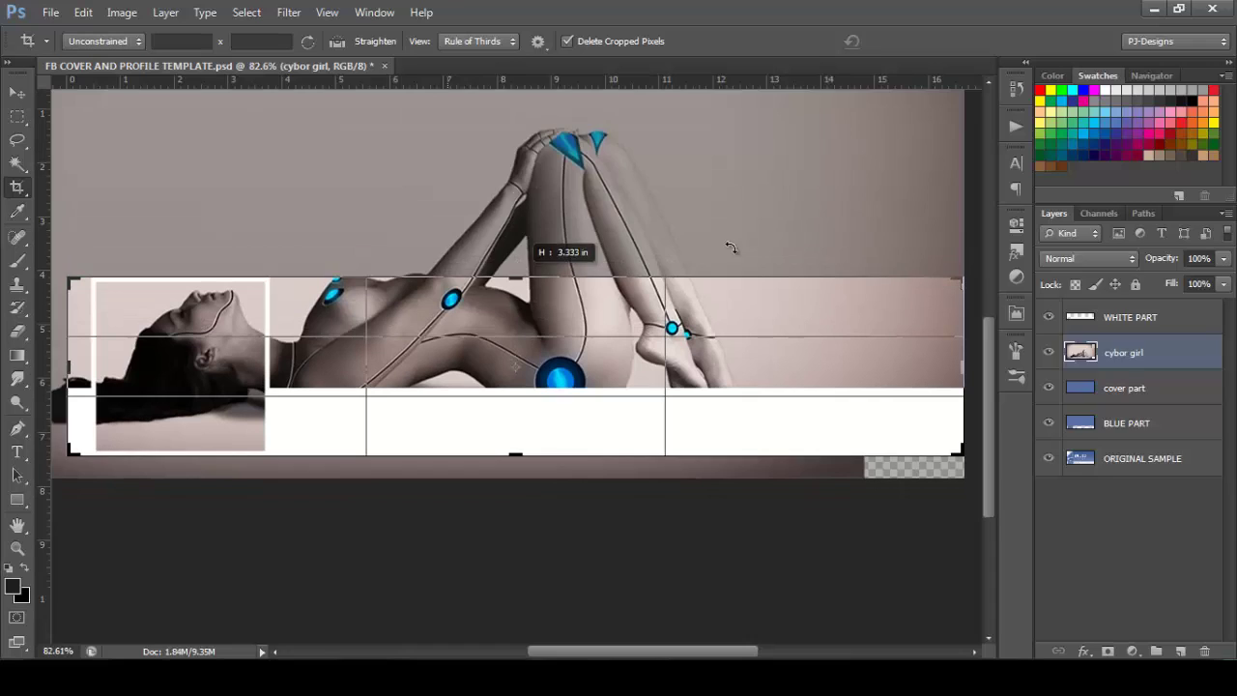
pyautogui.moveTo(962, 365); pyautogui.dragTo(623, 393)
# Step: Tighten all crop edges past the white frame and bottom strip, apply the crop, and fit to screen
pyautogui.hotkey('ctrl', '+')
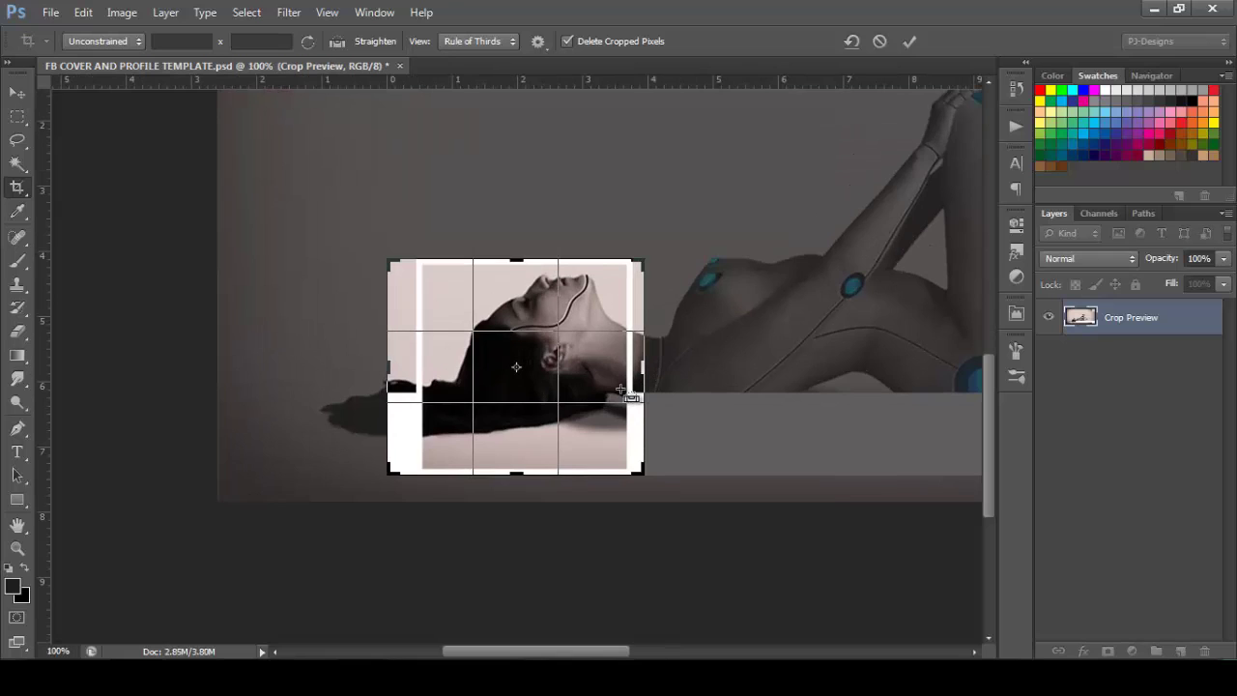
pyautogui.hotkey('ctrl', '+')
pyautogui.hotkey('ctrl', '+')
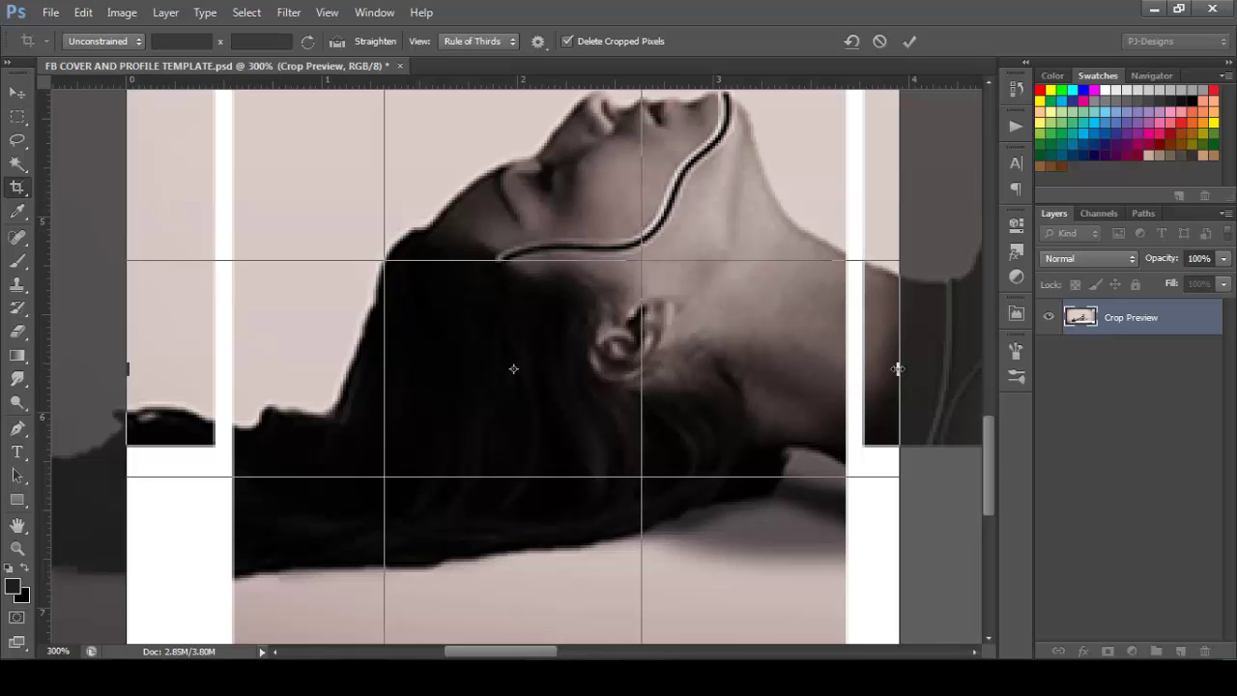
pyautogui.moveTo(897, 368); pyautogui.dragTo(873, 372)
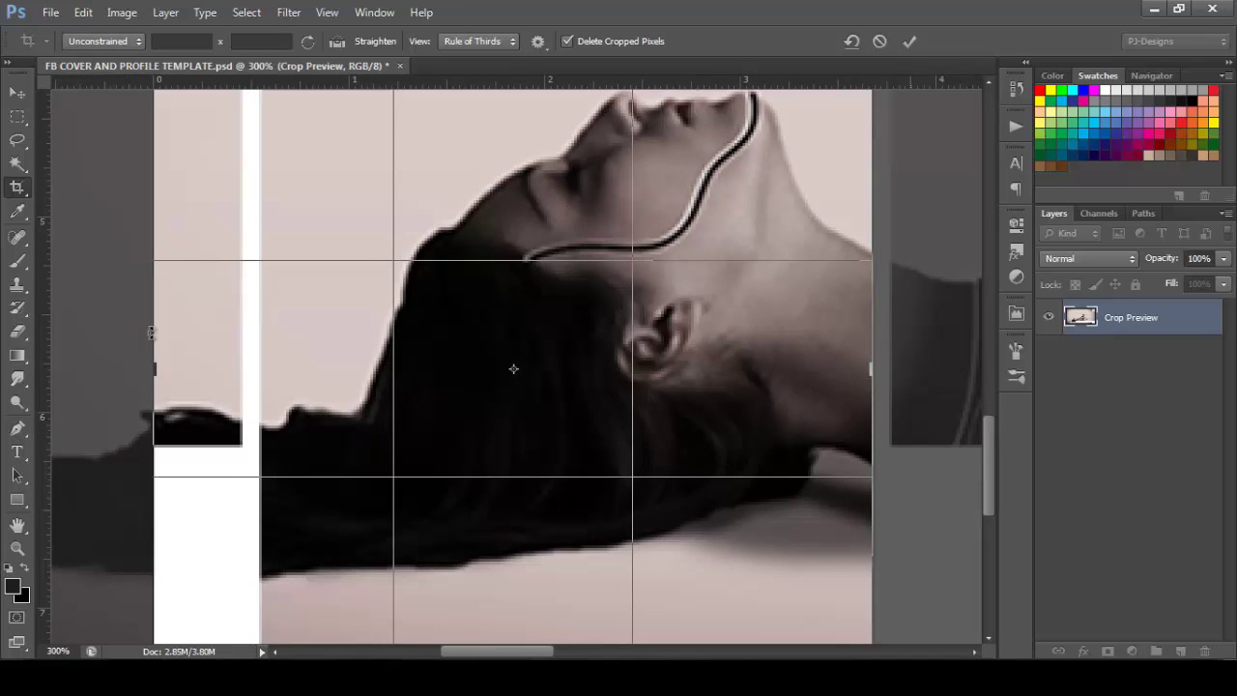
pyautogui.moveTo(154, 369); pyautogui.dragTo(210, 380)
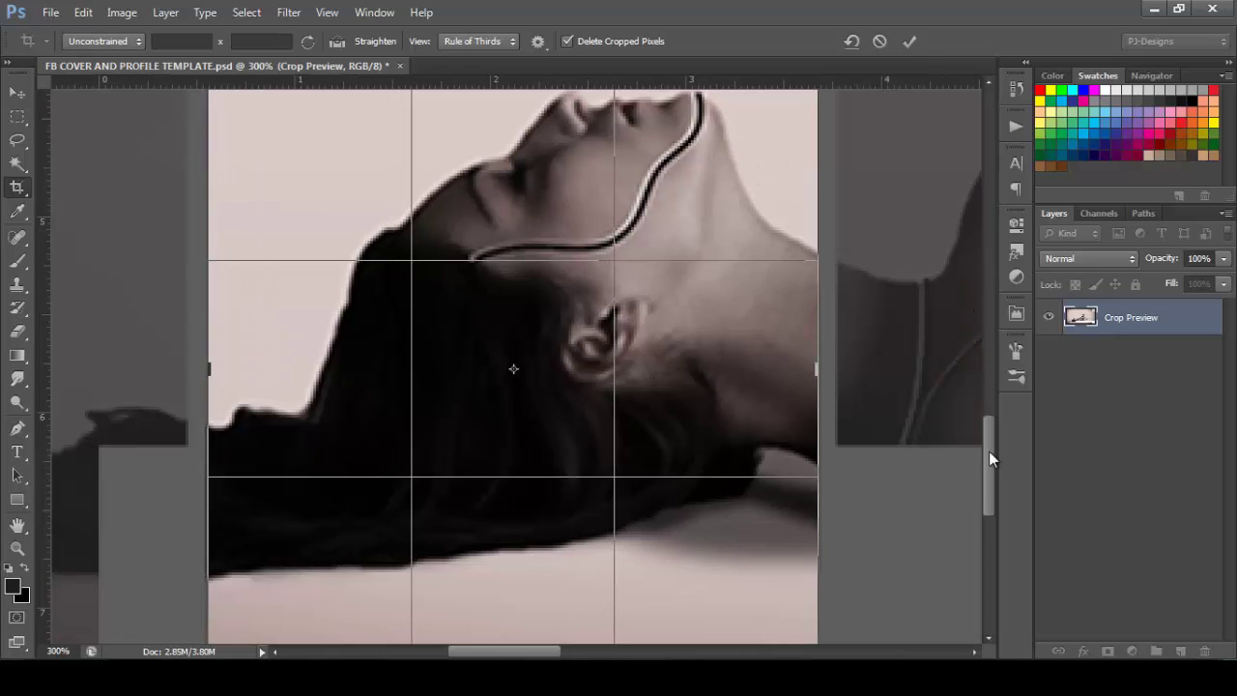
pyautogui.moveTo(988, 464); pyautogui.dragTo(989, 442)
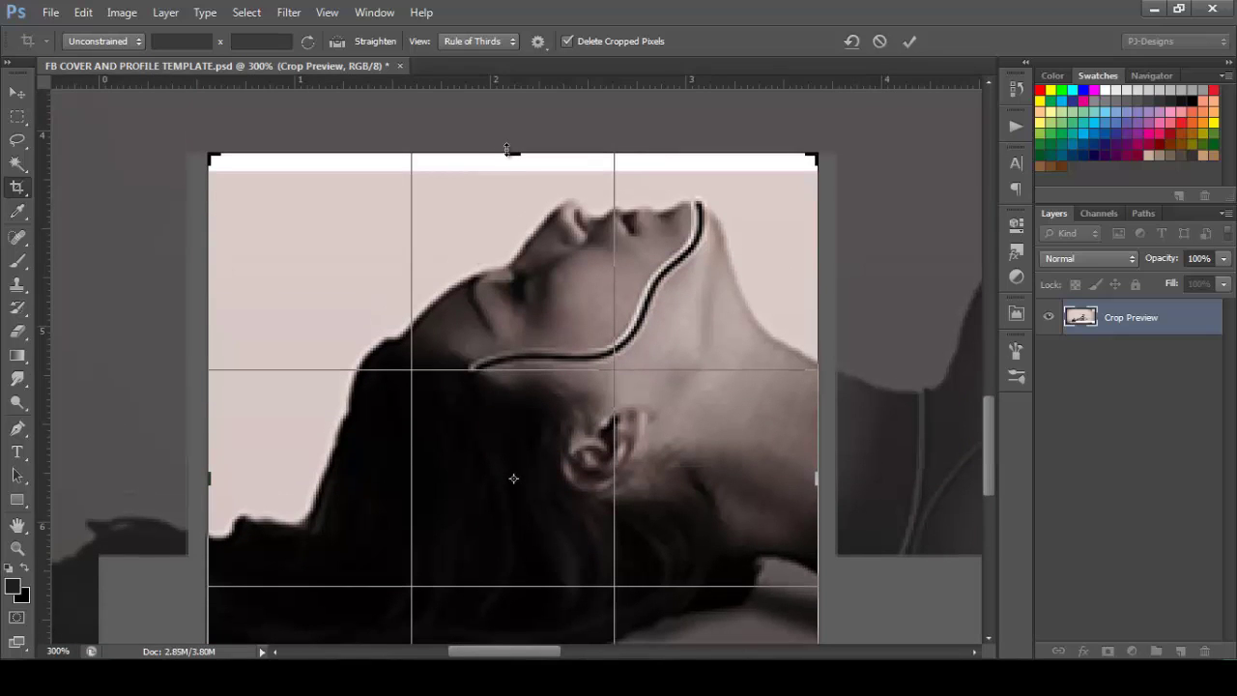
pyautogui.moveTo(512, 159); pyautogui.dragTo(513, 162)
pyautogui.moveTo(995, 412); pyautogui.dragTo(996, 453)
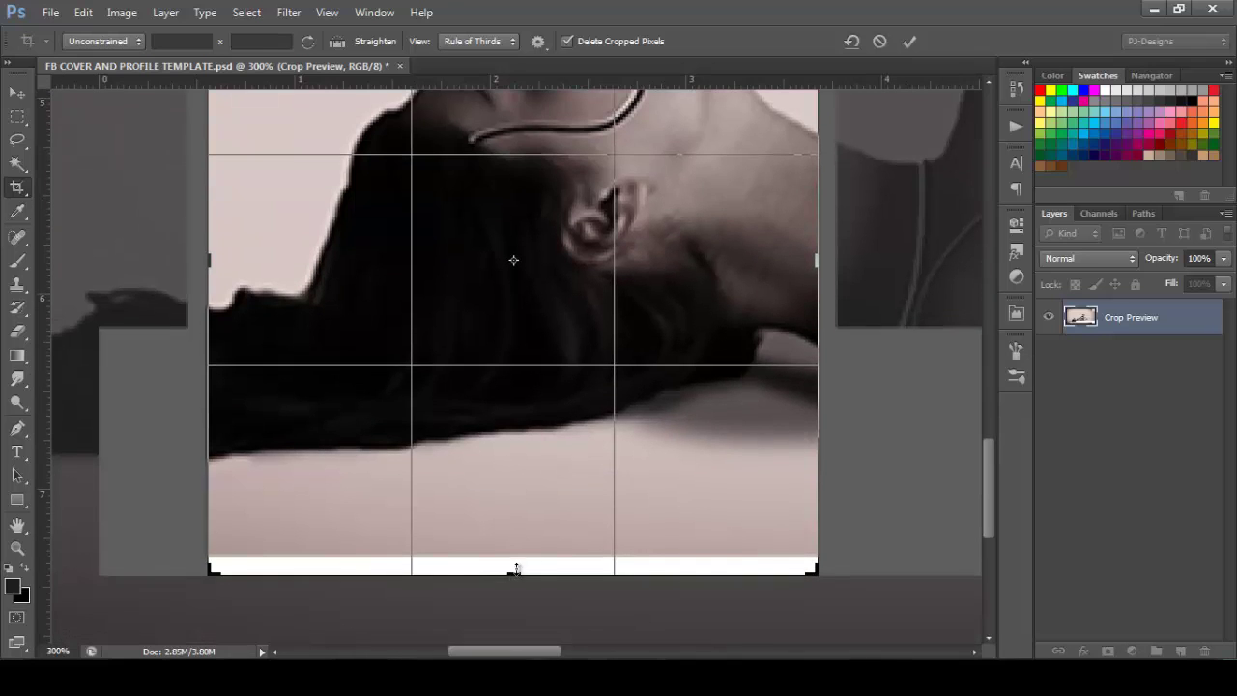
pyautogui.moveTo(513, 570); pyautogui.dragTo(513, 563)
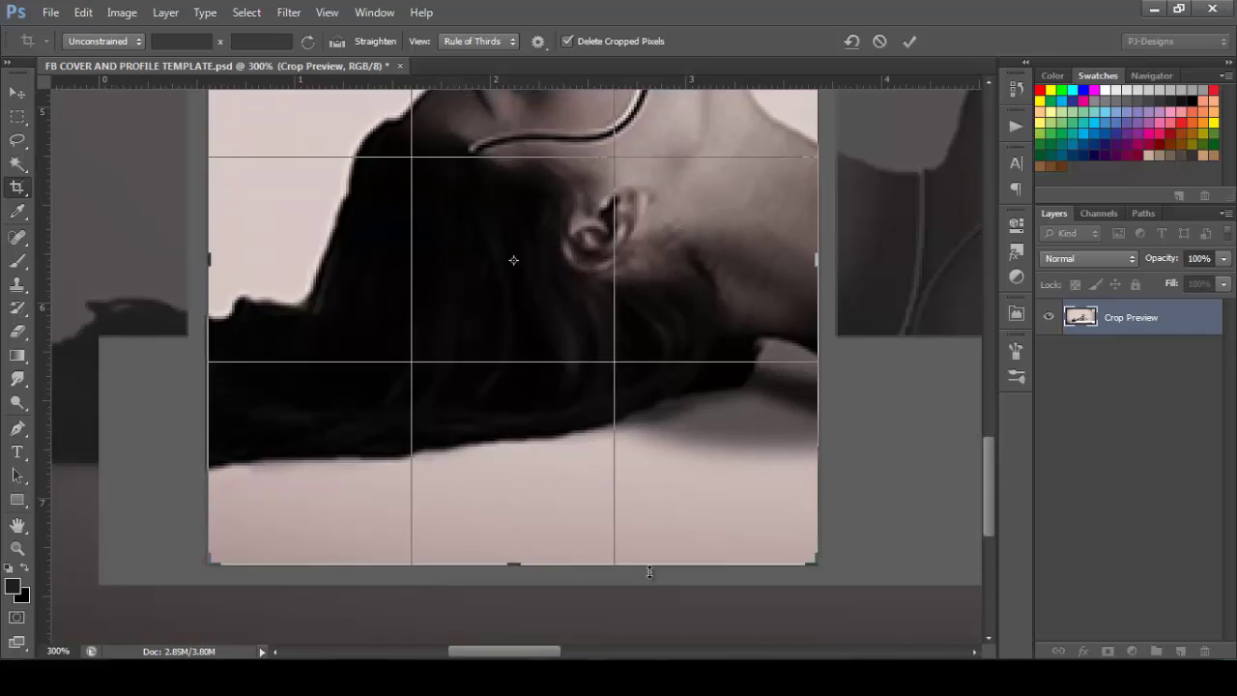
pyautogui.press('Return')
pyautogui.hotkey('ctrl', '0')
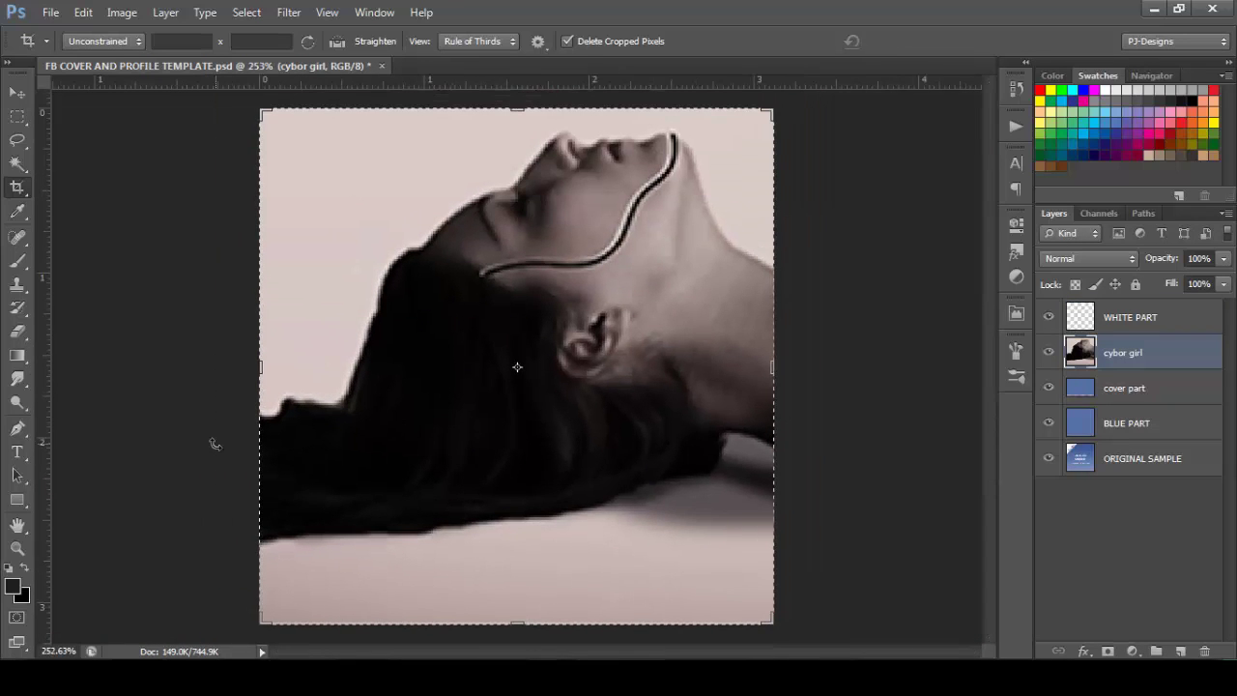
# Step: Save the 225×226 crop for web as PNG-24 over fbcoverpro.png, then close the template unsaved
pyautogui.click(50, 12)
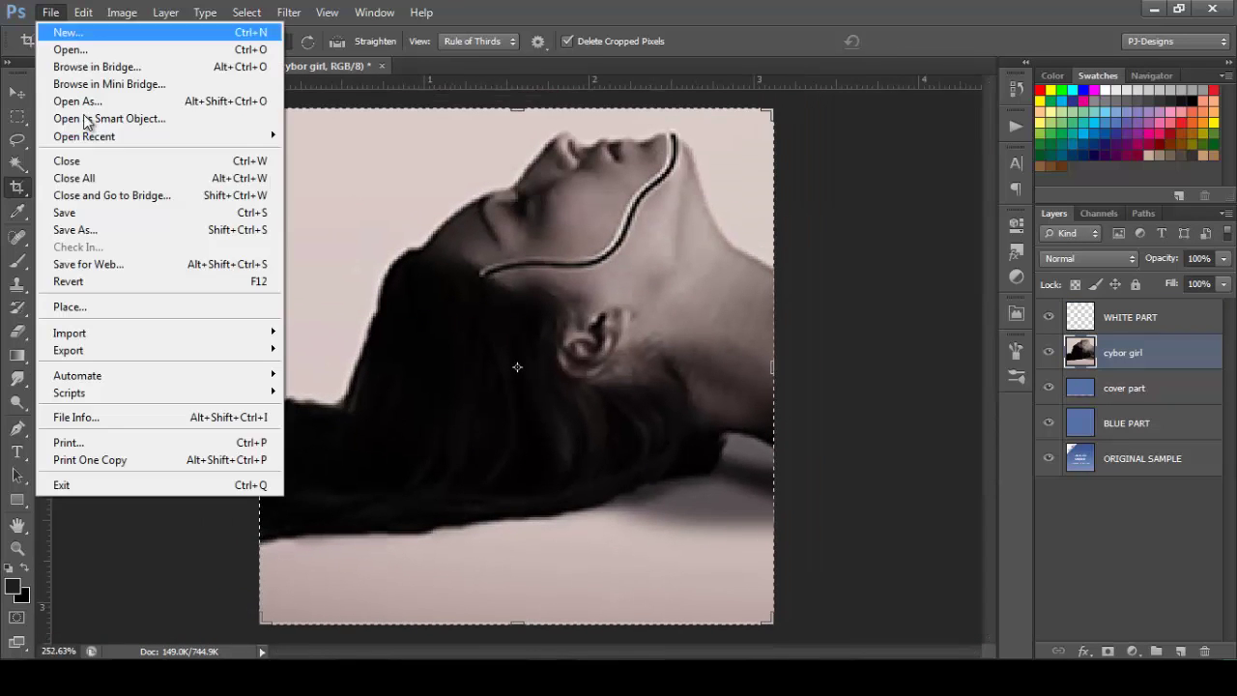
pyautogui.click(119, 265)
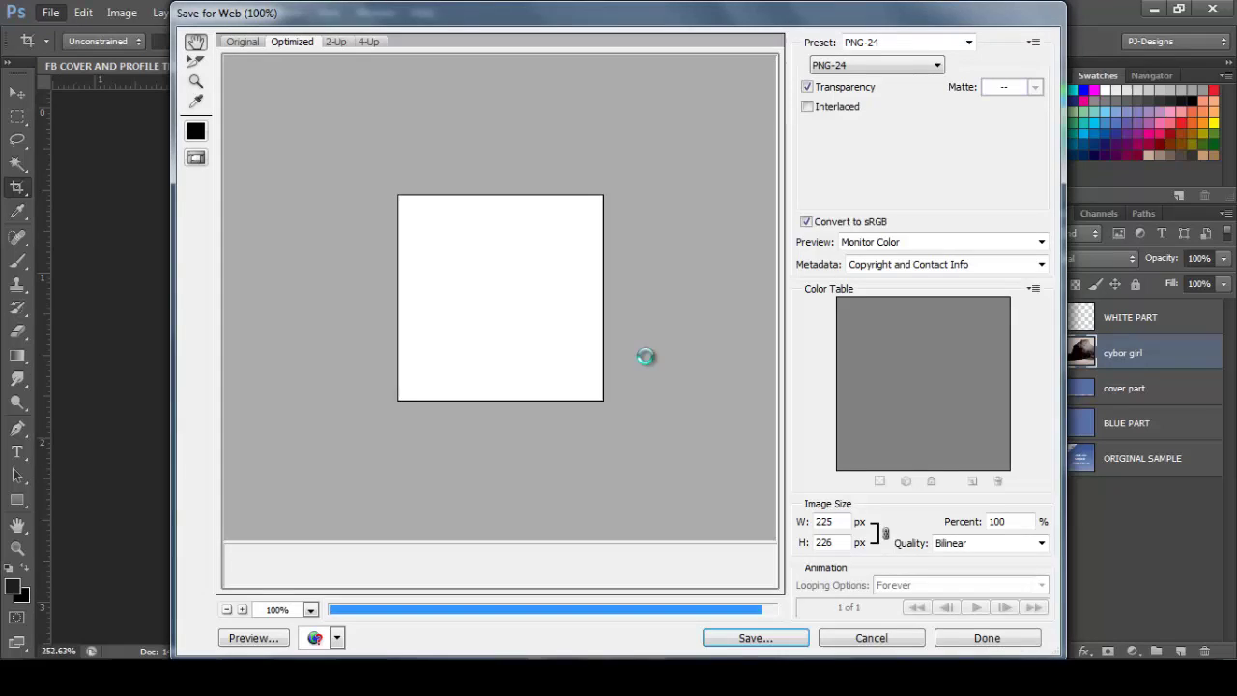
pyautogui.click(751, 639)
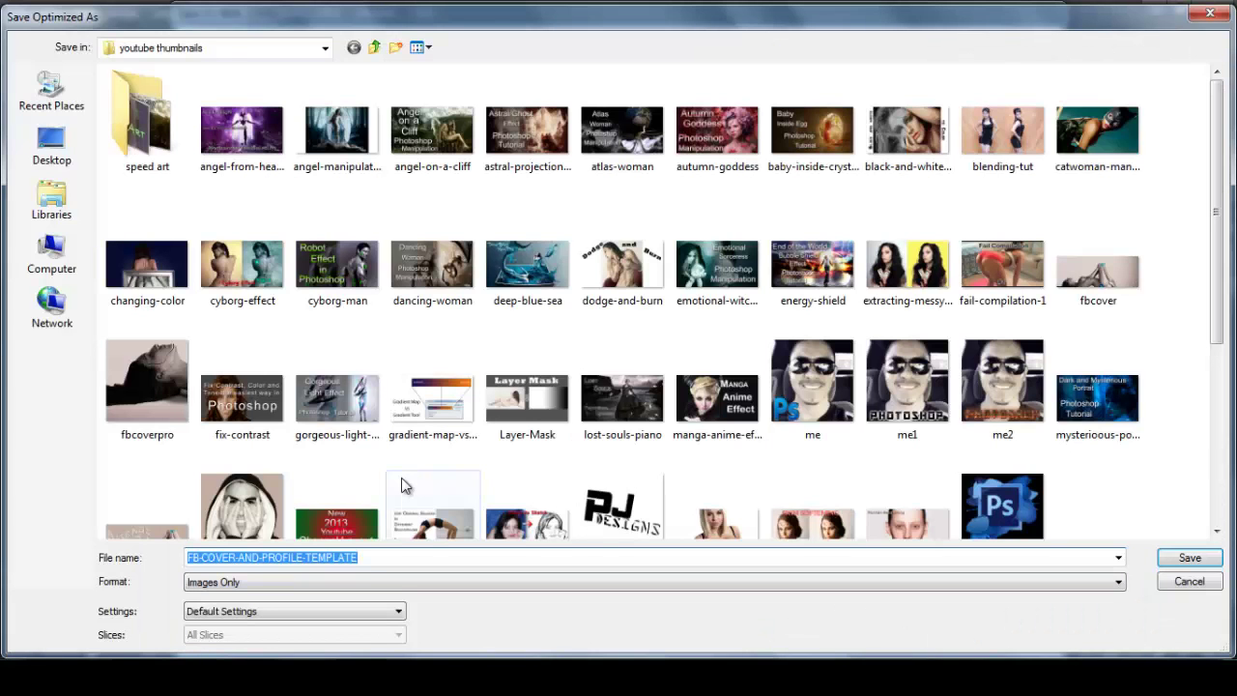
pyautogui.scroll(-1, 402, 485)
pyautogui.click(148, 247)
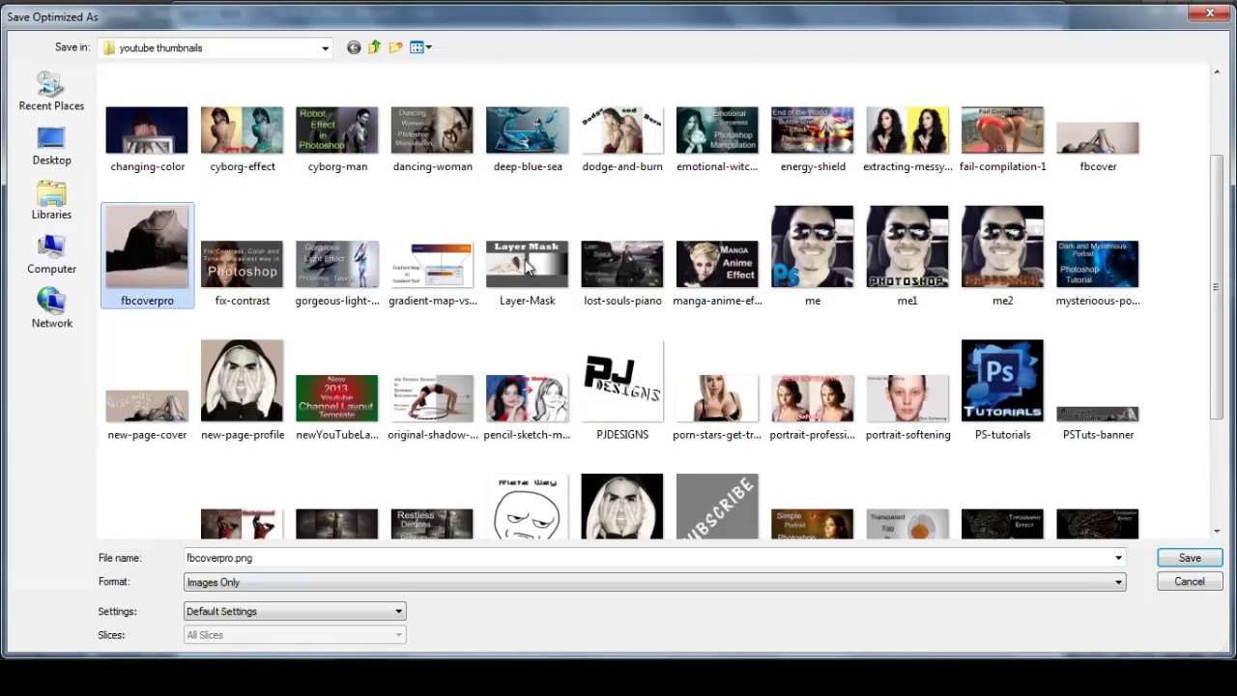
pyautogui.click(1189, 557)
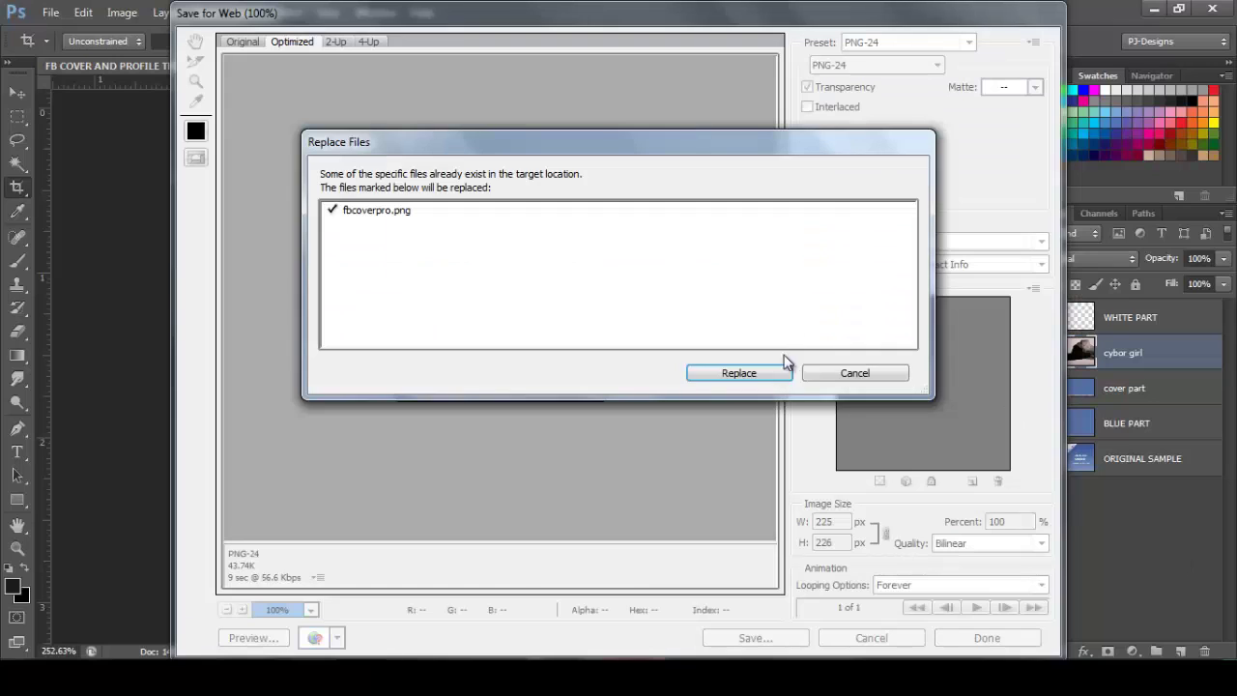
pyautogui.click(770, 370)
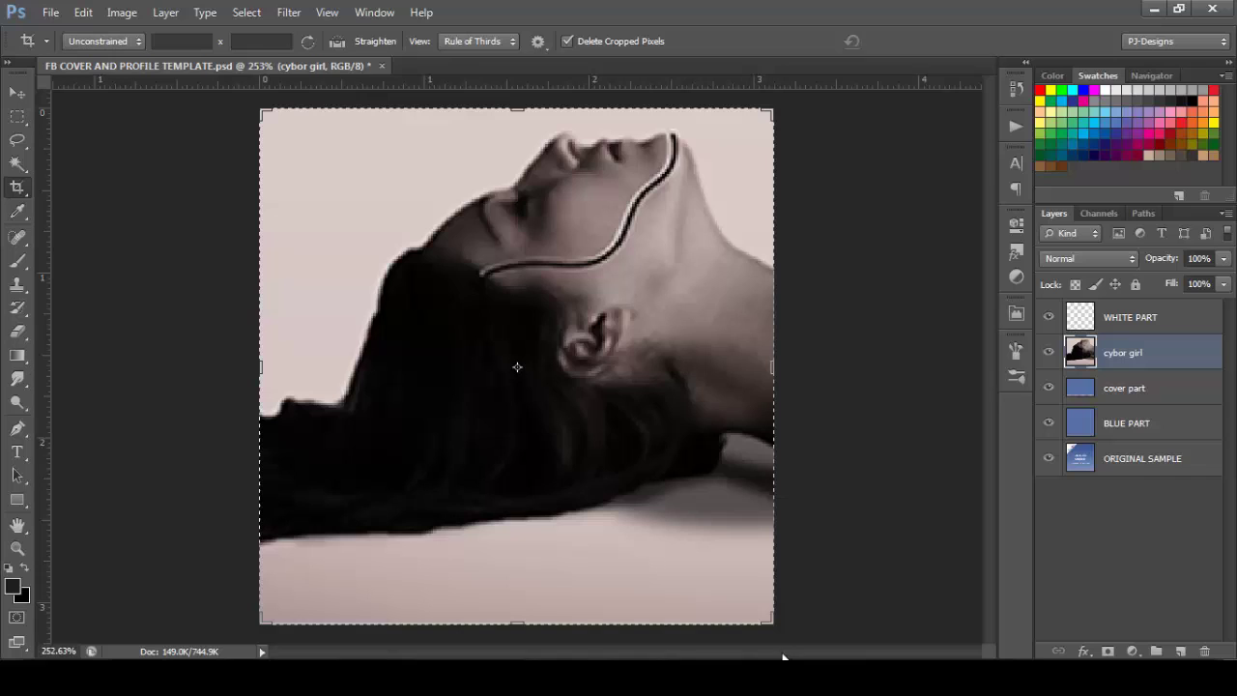
pyautogui.click(381, 66)
pyautogui.click(623, 274)
# Step: Close Photoshop and the Pictures window, then start uploading a new Facebook cover photo
pyautogui.click(1211, 13)
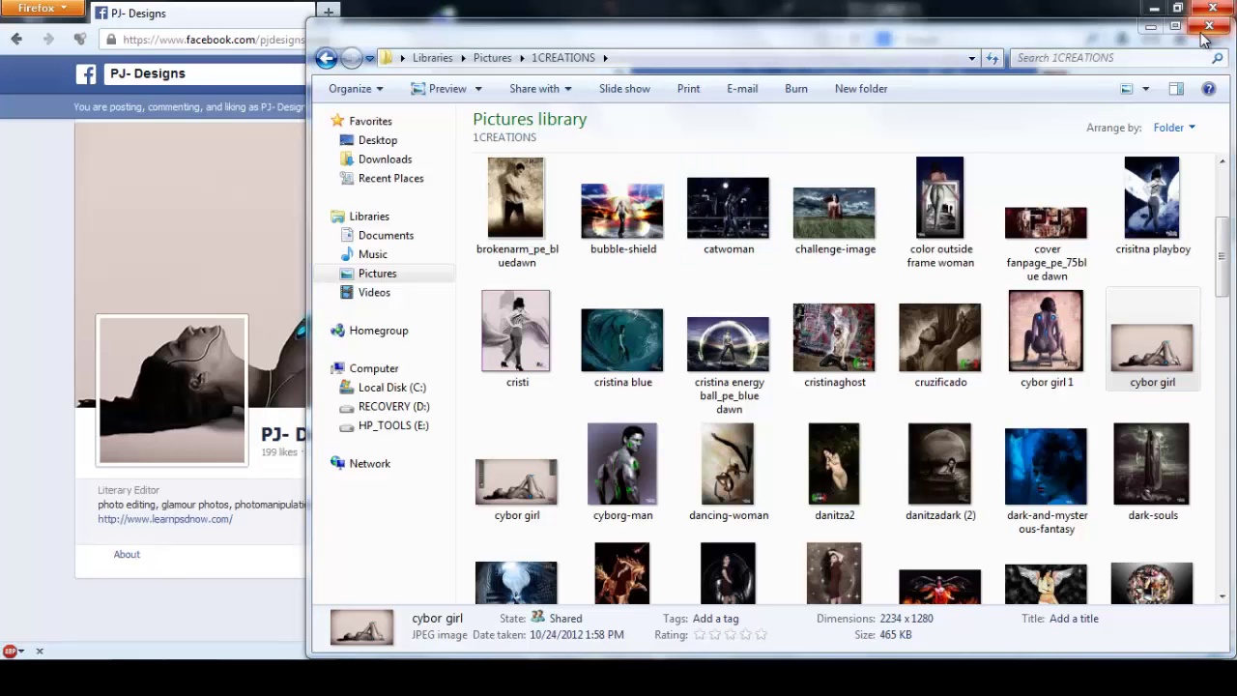
pyautogui.click(1206, 29)
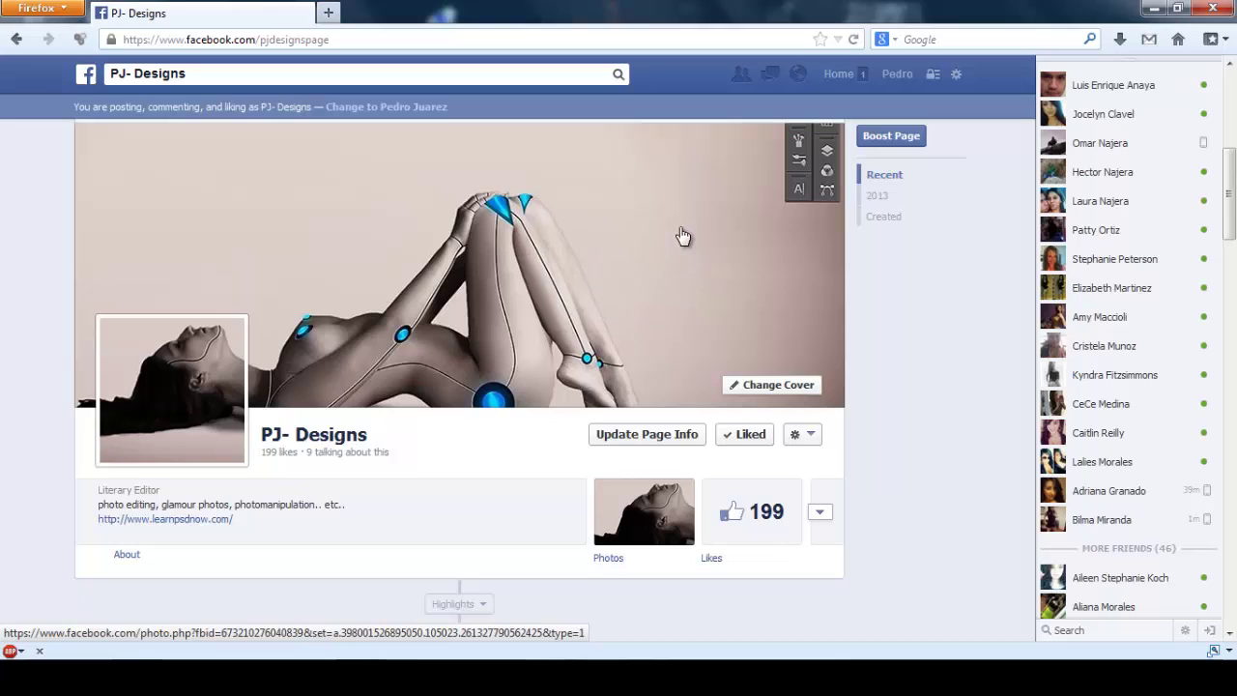
pyautogui.click(778, 389)
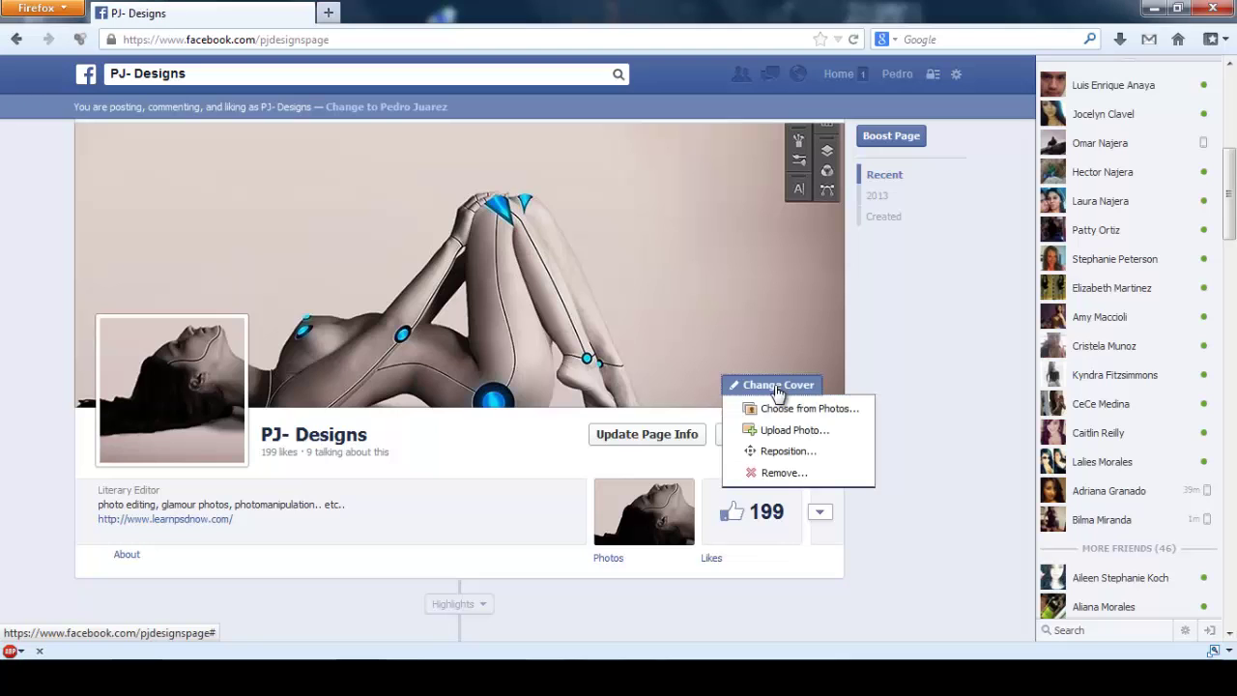
pyautogui.click(793, 433)
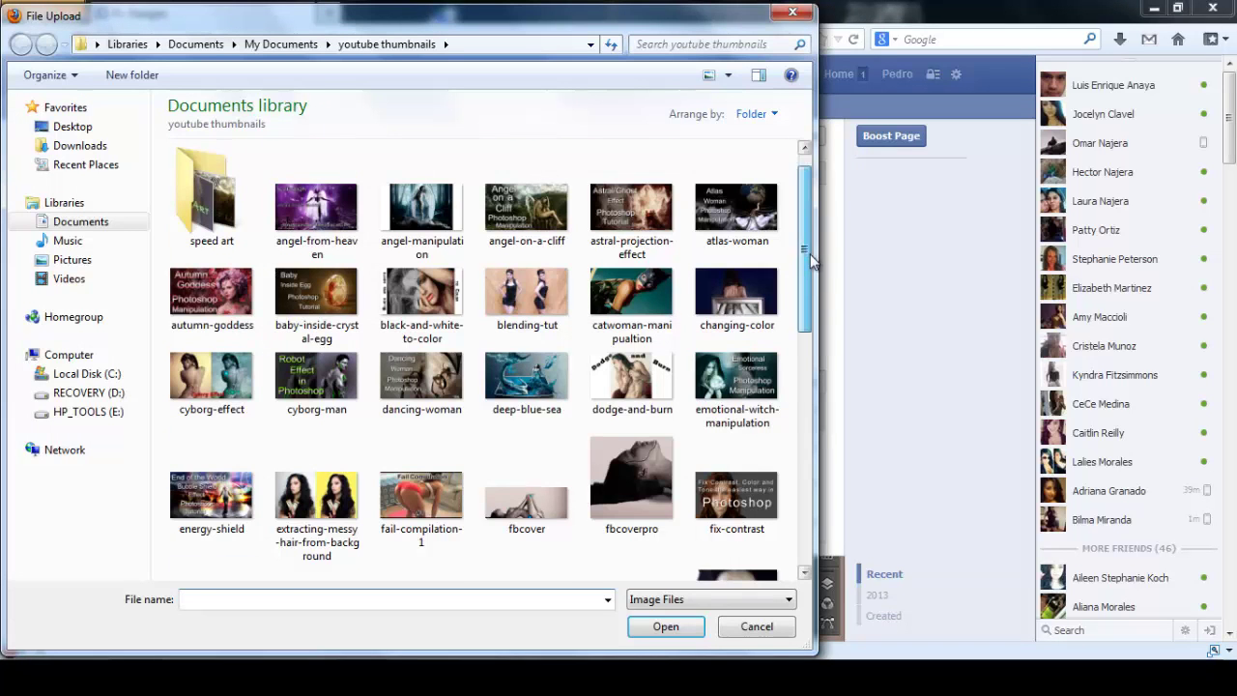
# Step: Choose fbcover.png as the cover photo and save the change
pyautogui.moveTo(805, 228); pyautogui.dragTo(811, 299)
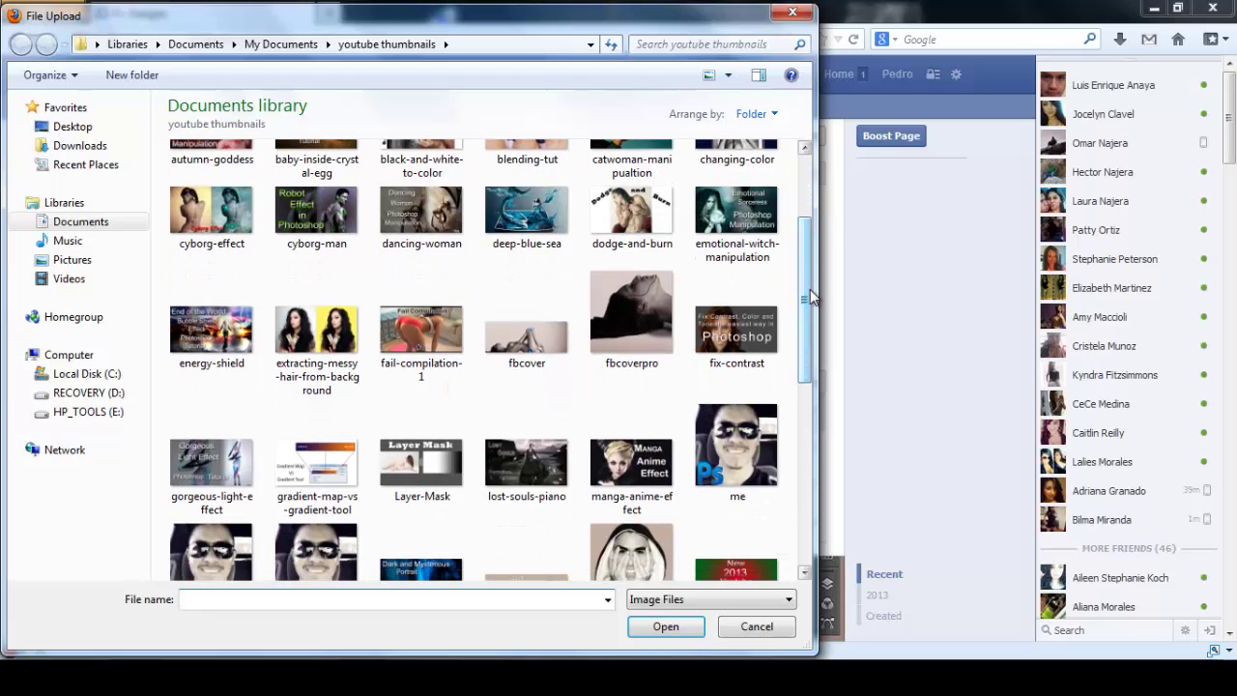
pyautogui.click(537, 353)
pyautogui.click(663, 627)
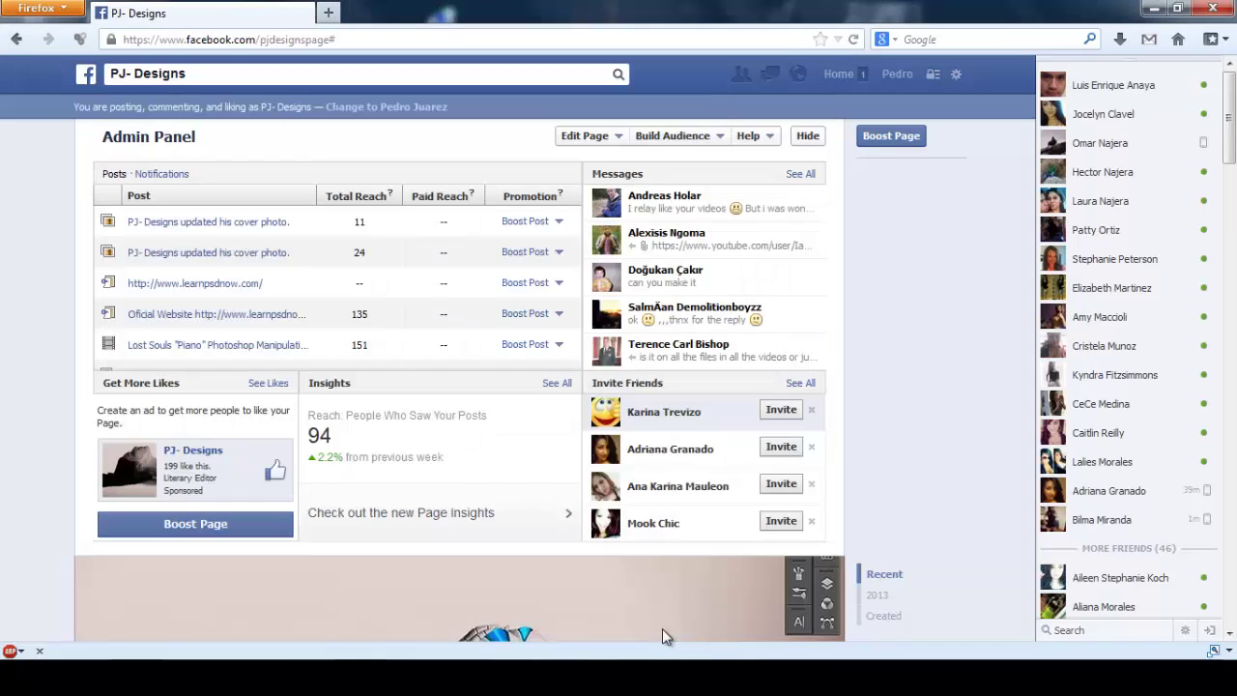
pyautogui.scroll(3, 938, 365)
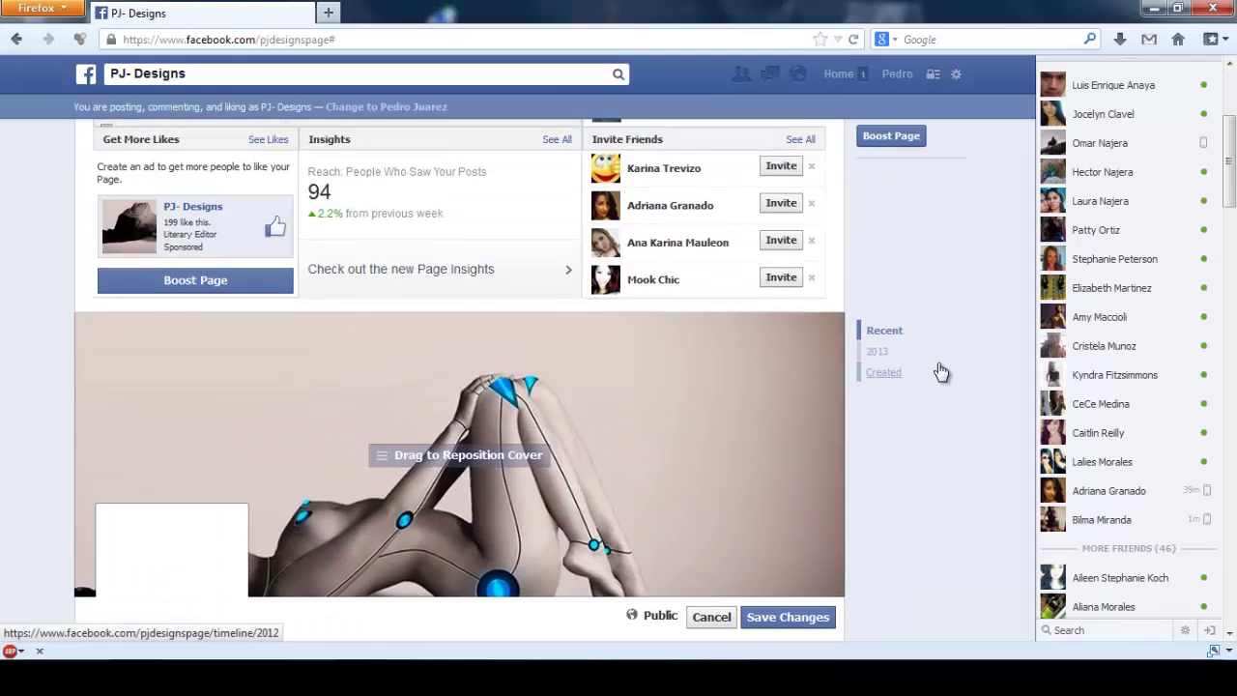
pyautogui.scroll(-3, 937, 365)
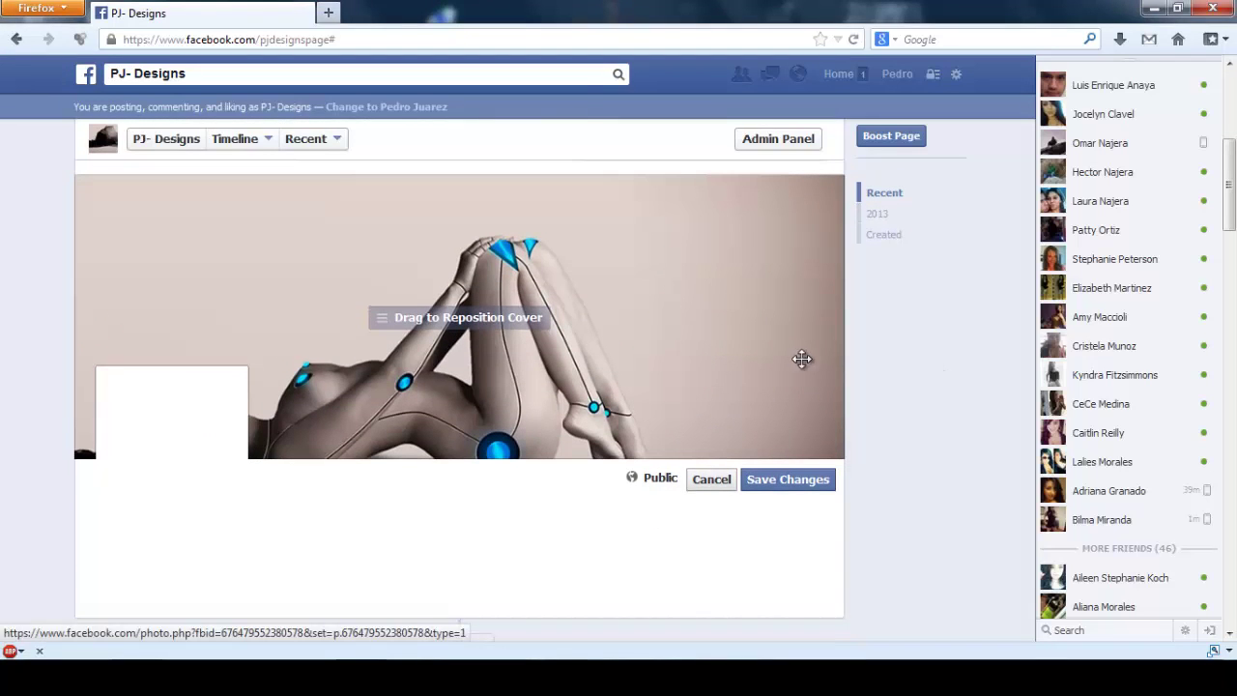
pyautogui.click(815, 486)
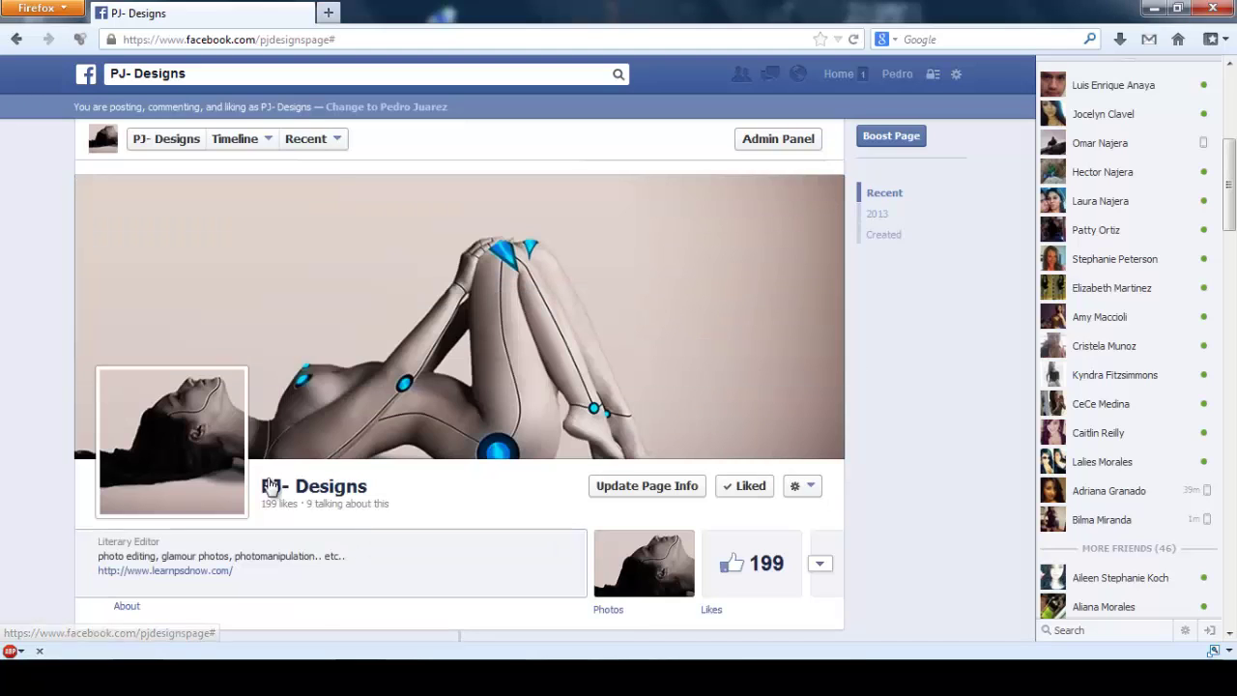
# Step: Upload fbcoverpro.png from the computer through Edit Profile Picture's Upload Photo option
pyautogui.moveTo(157, 425)
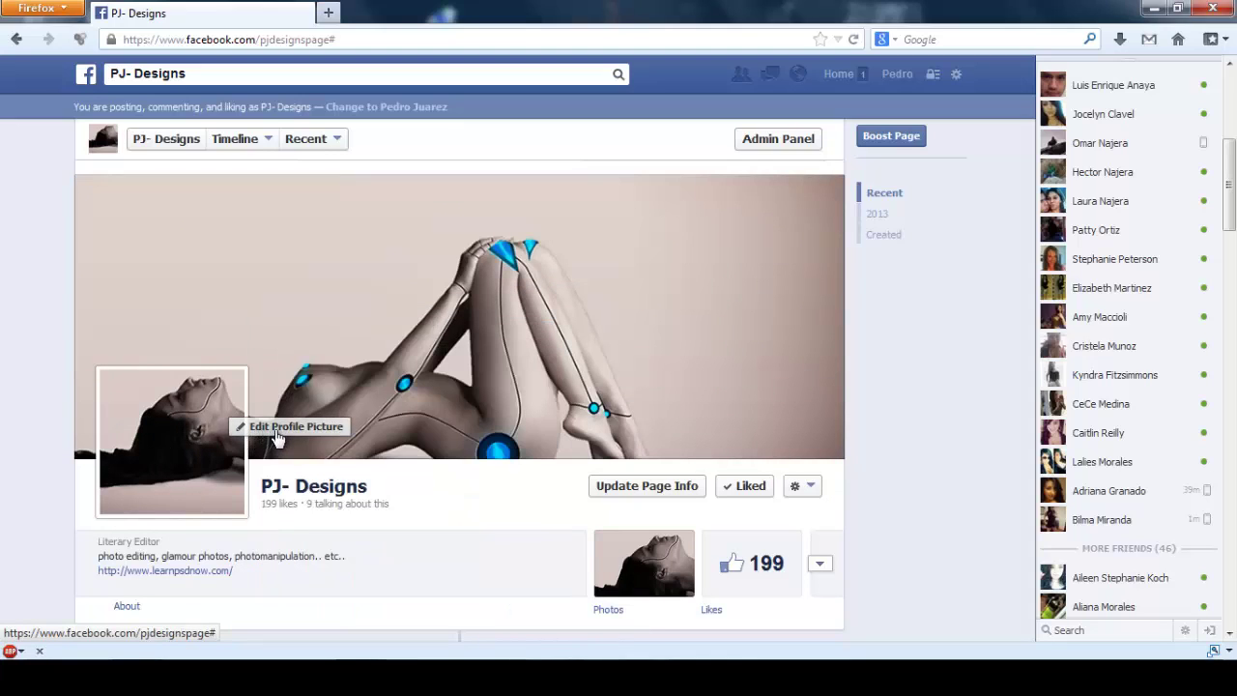
pyautogui.click(277, 431)
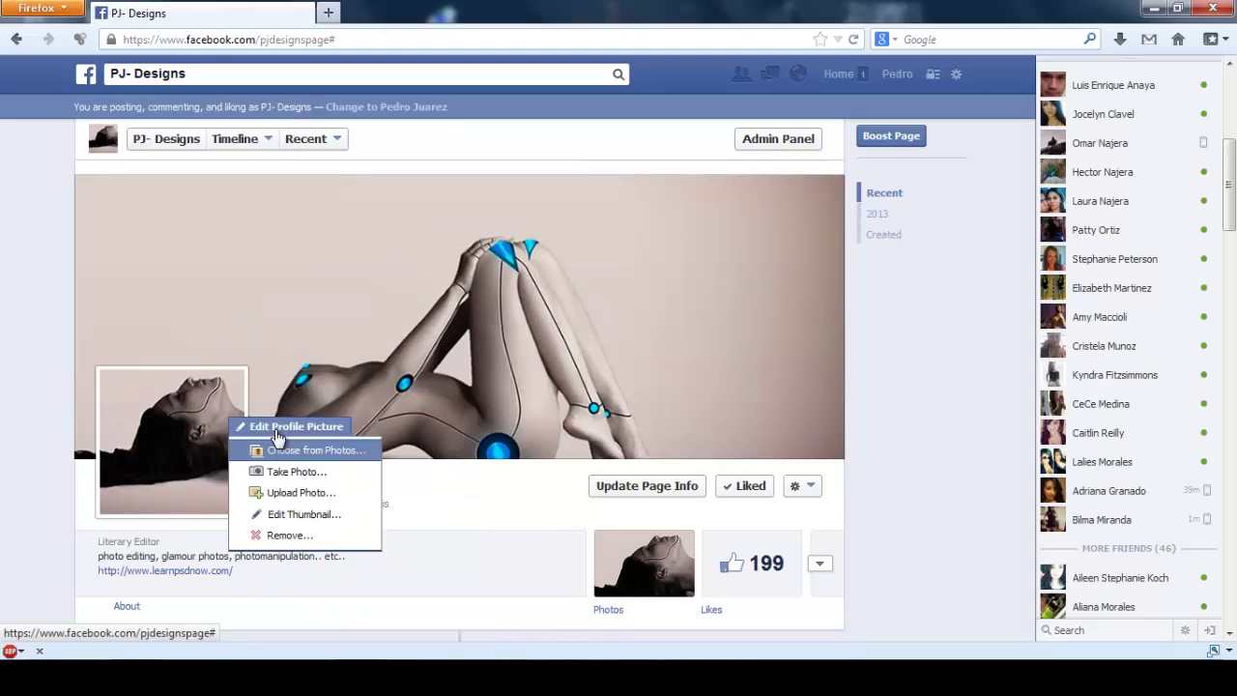
pyautogui.click(298, 495)
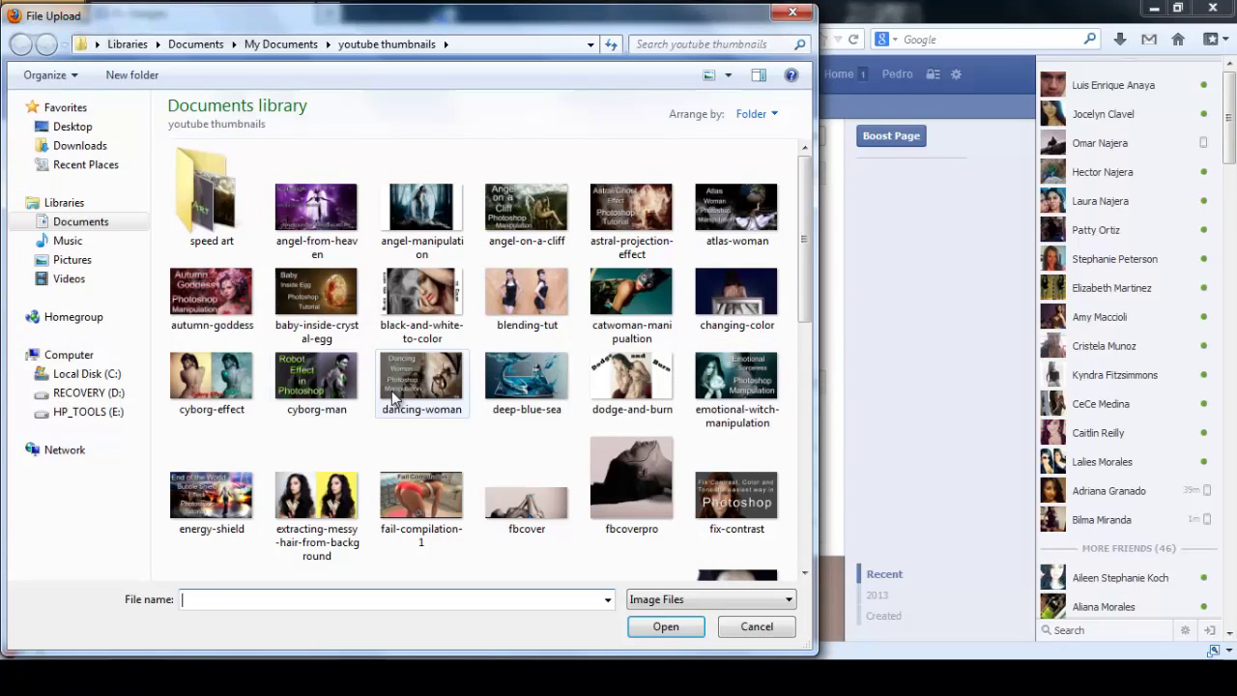
pyautogui.click(630, 488)
pyautogui.click(660, 628)
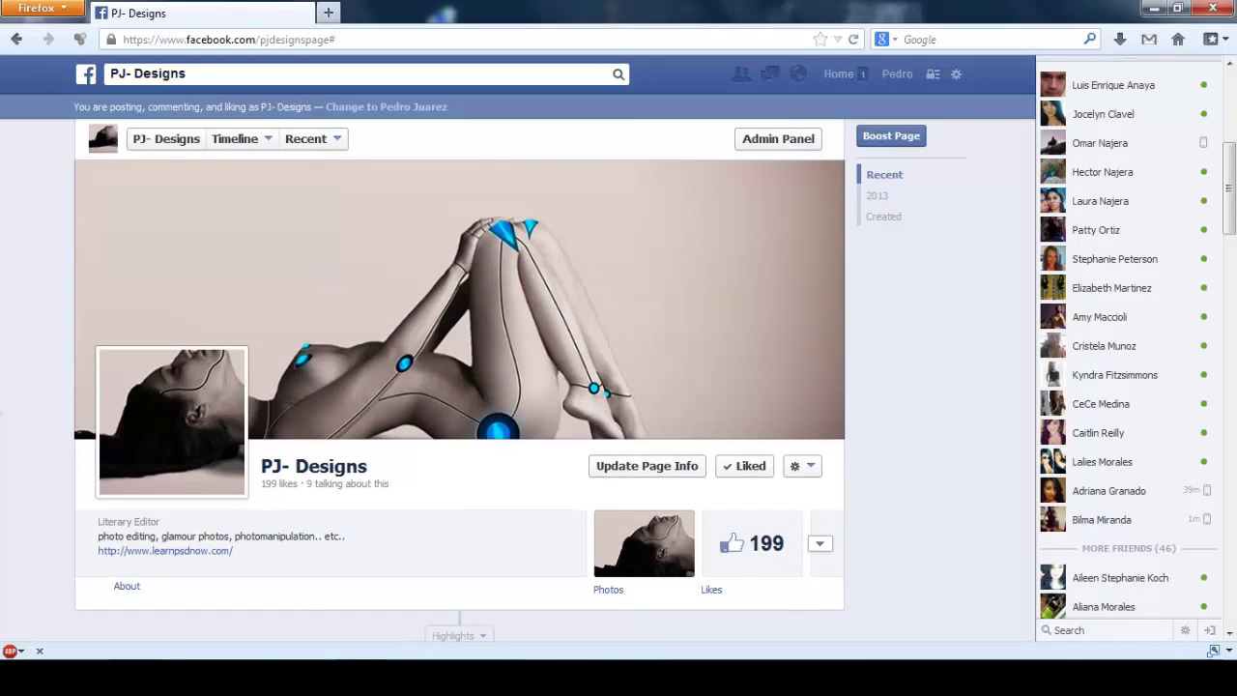
# Step: Edit the profile picture's thumbnail, tick Scale to fit, and save it
pyautogui.moveTo(181, 483)
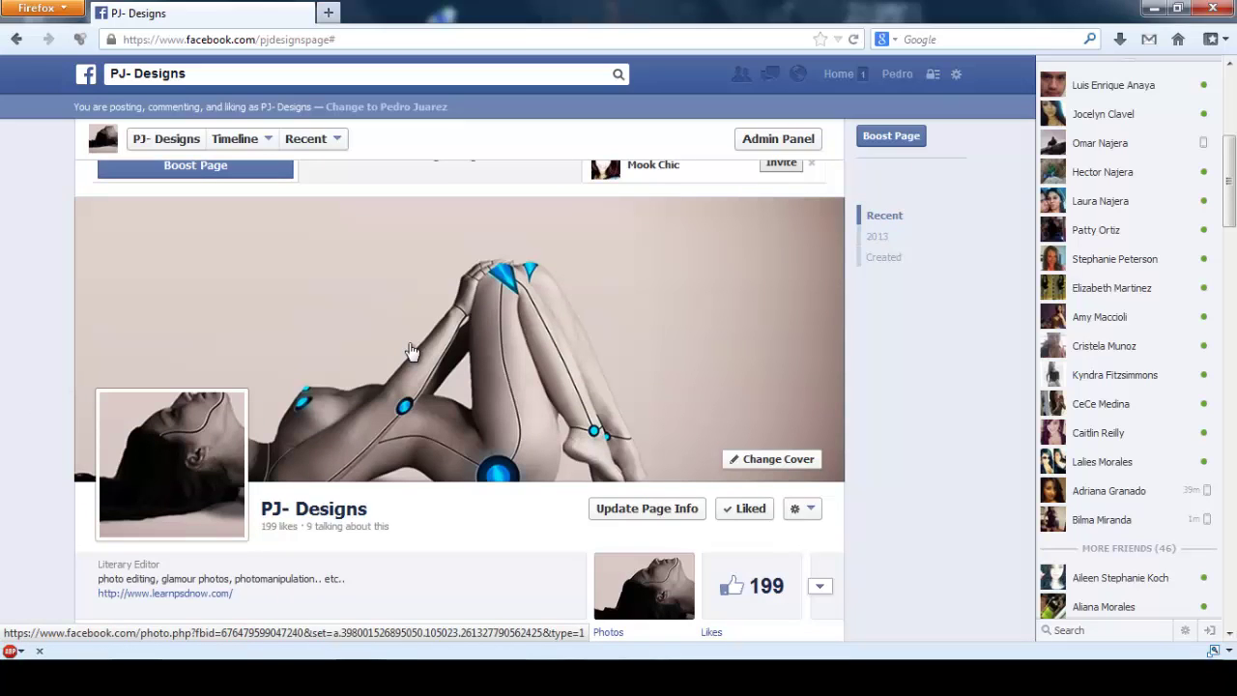
pyautogui.moveTo(282, 472)
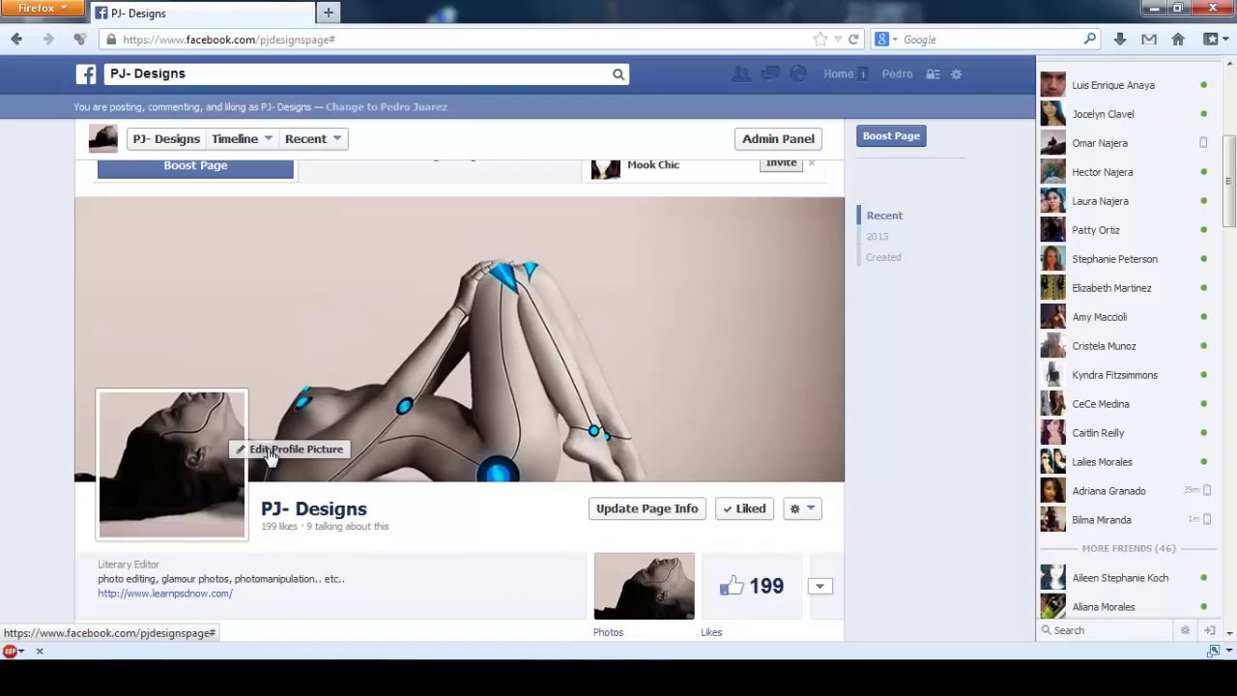
pyautogui.click(268, 451)
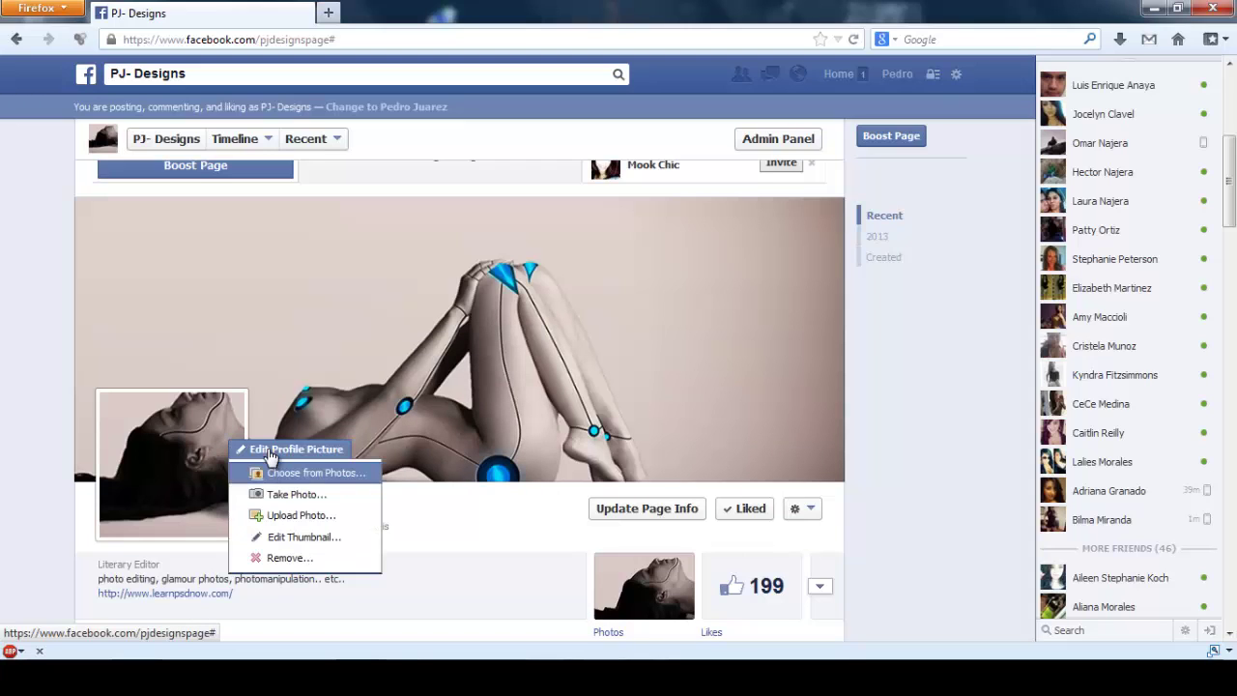
pyautogui.click(301, 538)
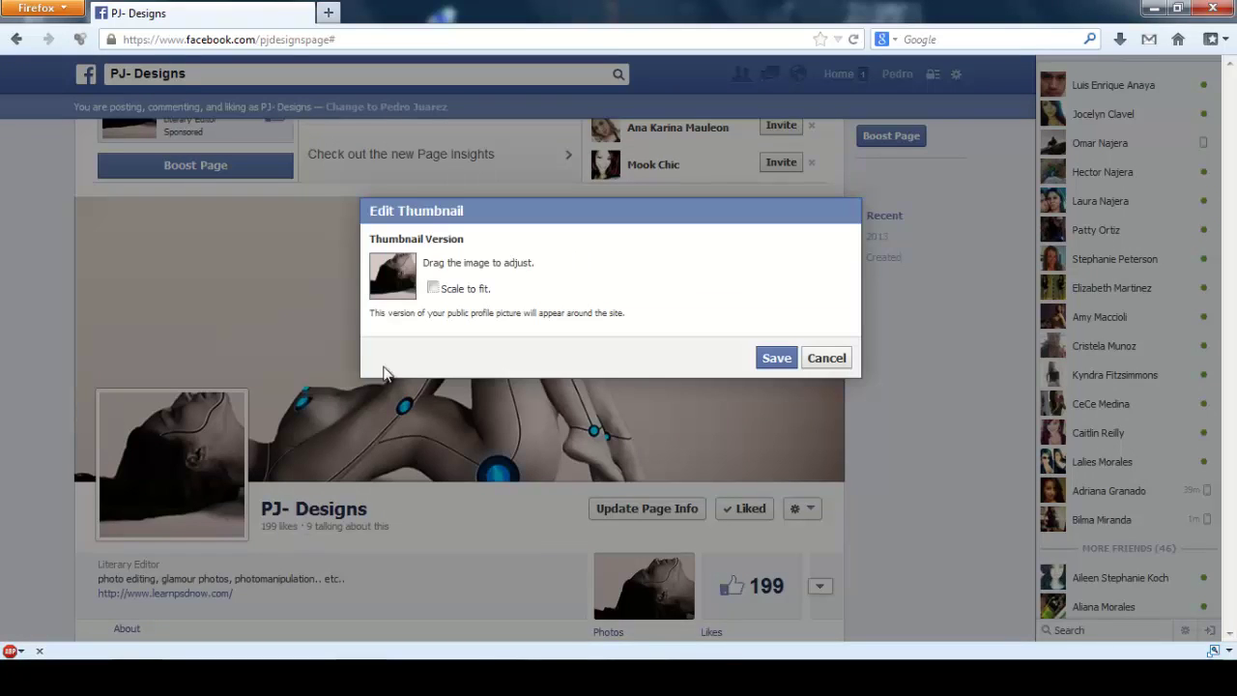
pyautogui.click(433, 288)
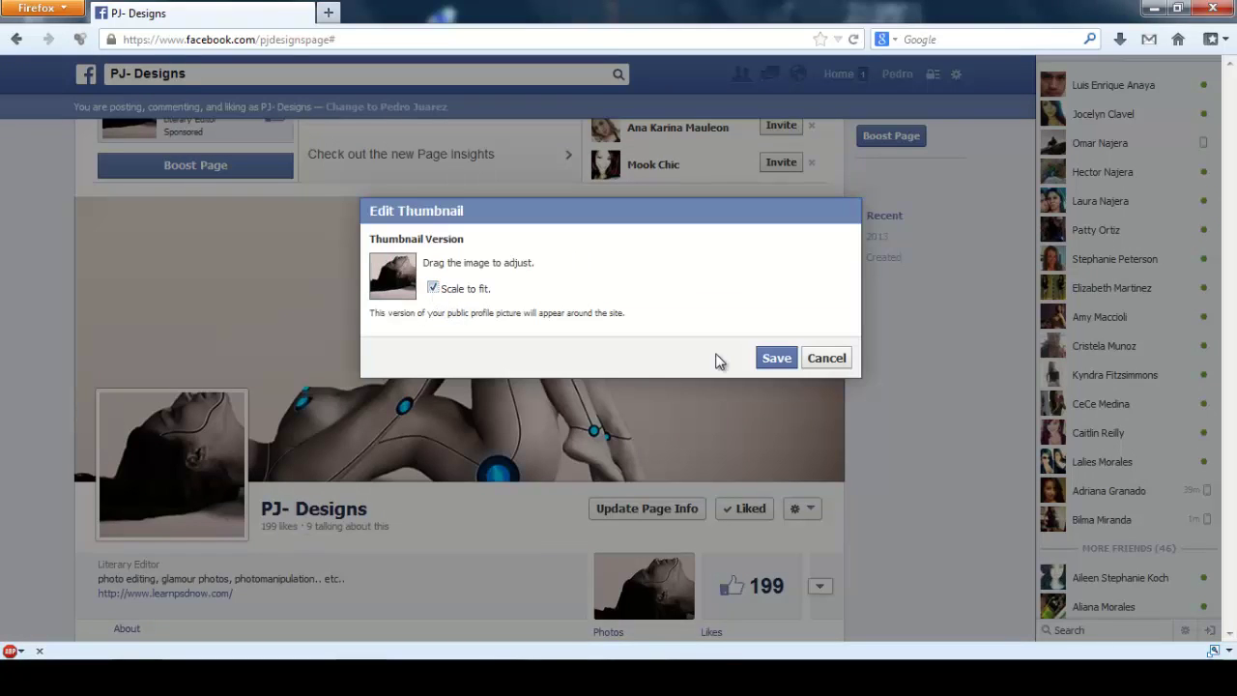
pyautogui.click(777, 360)
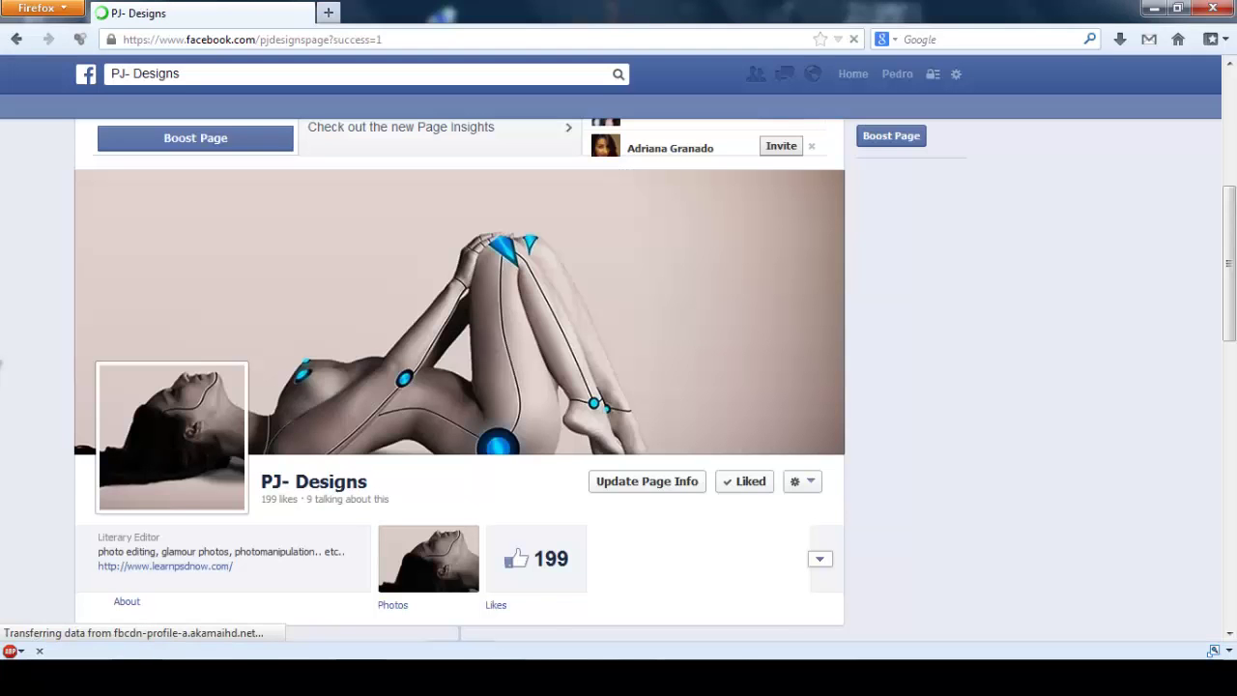